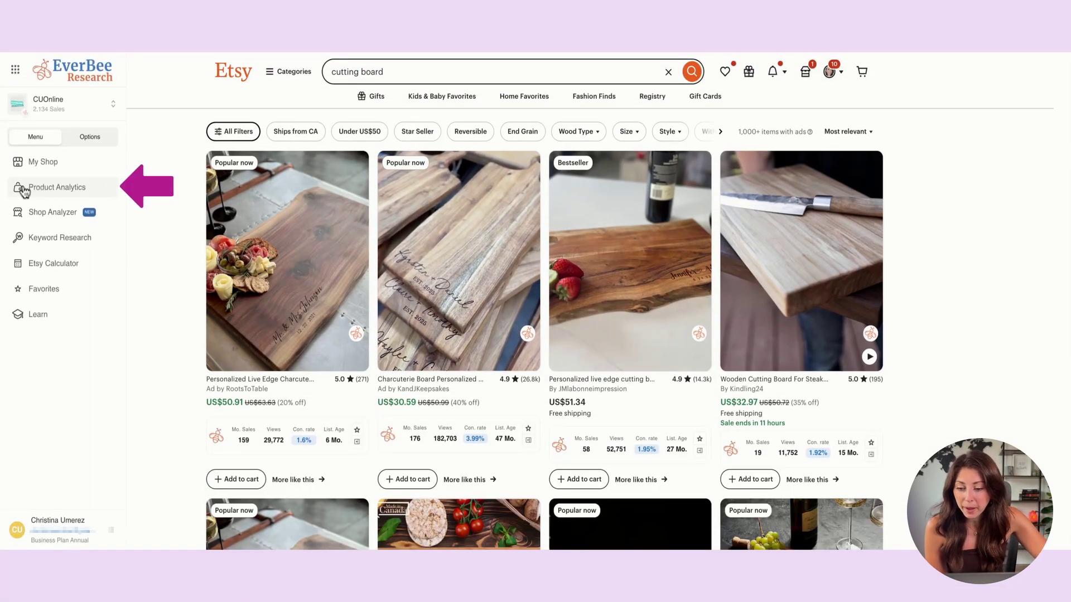
- Open EverBee Product Analytics for the cutting board search across the whole EverBee database
{"action": "left_click", "coordinate": [49, 190]}
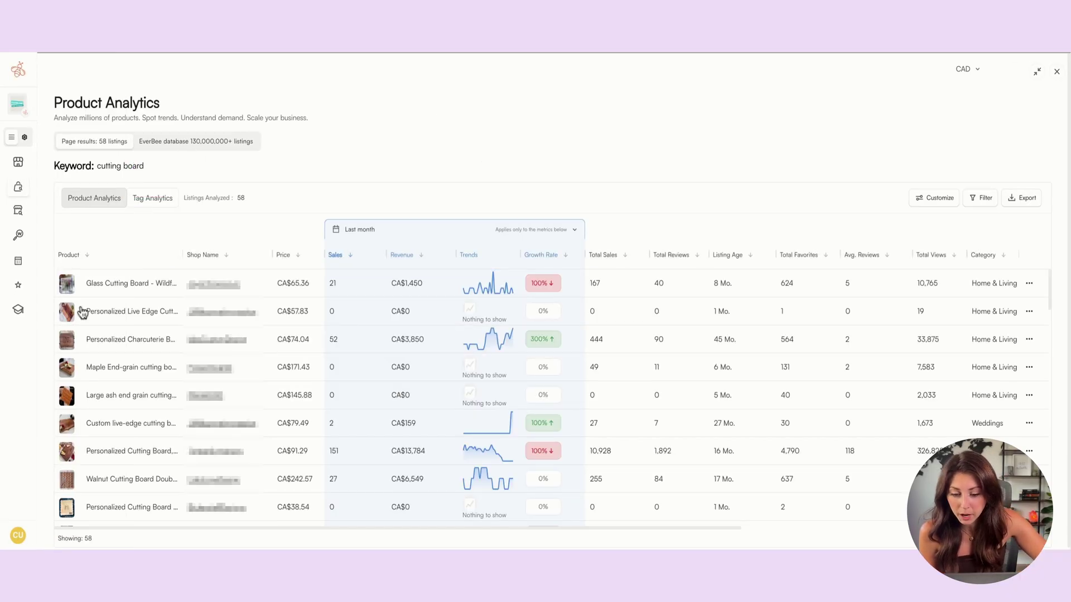
{"action": "left_click", "coordinate": [210, 142]}
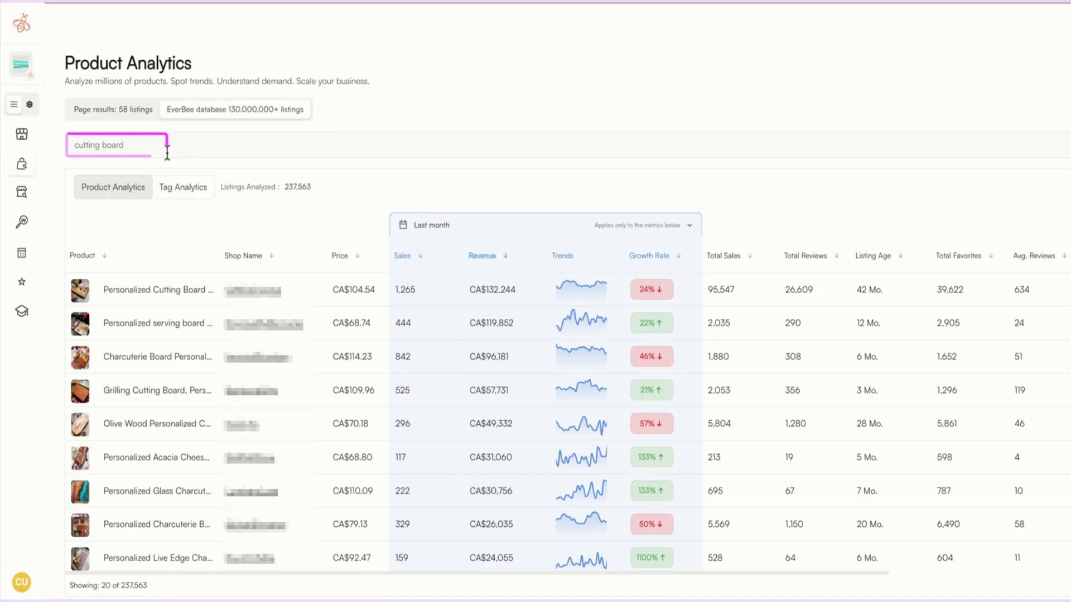
{"action": "mouse_move", "coordinate": [81, 291]}
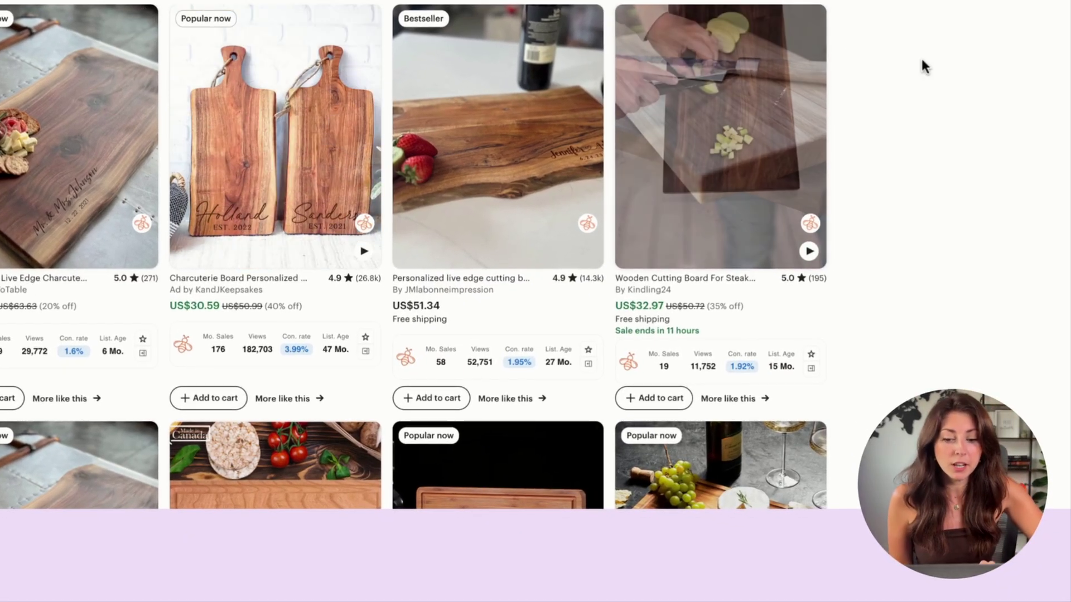
- Browse further down the engraved cutting board listings
{"action": "scroll", "coordinate": [922, 61], "scroll_direction": "down", "scroll_amount": 1}
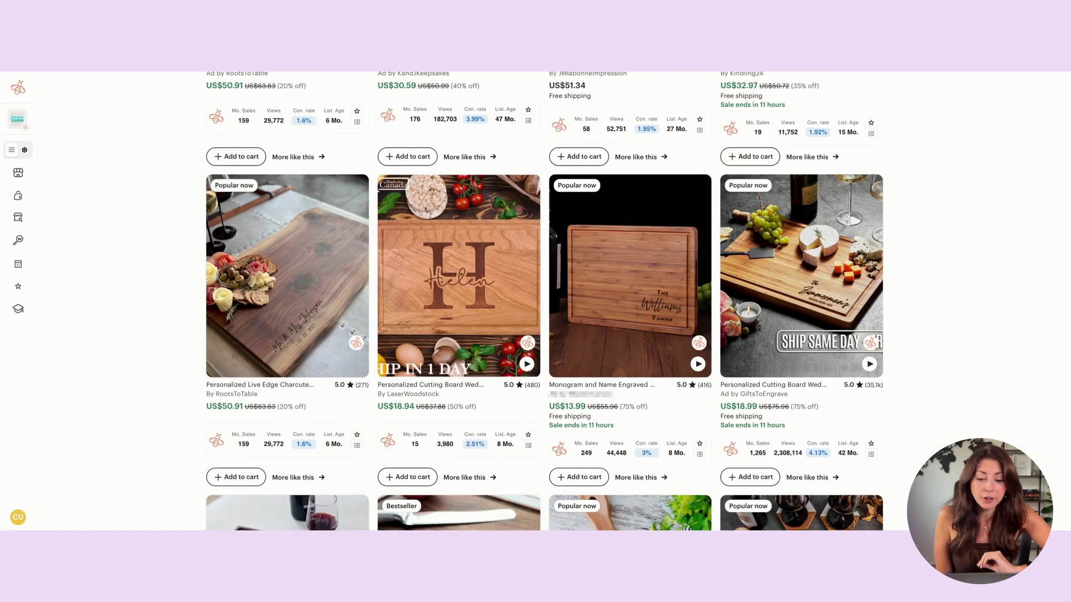
{"action": "scroll", "coordinate": [638, 301], "scroll_direction": "down", "scroll_amount": 1}
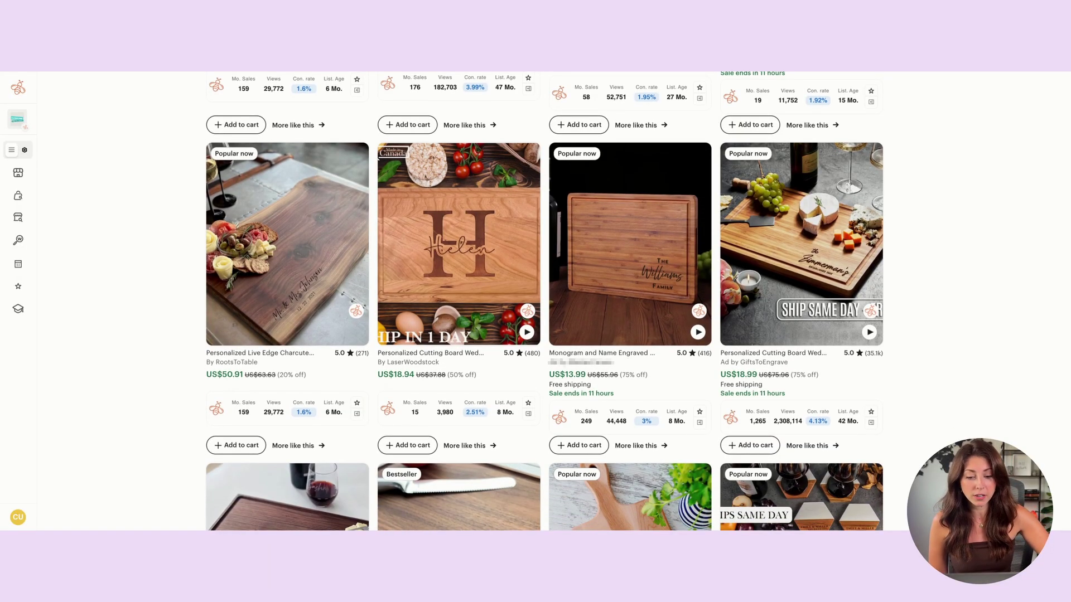
{"action": "scroll", "coordinate": [675, 266], "scroll_direction": "down", "scroll_amount": 3}
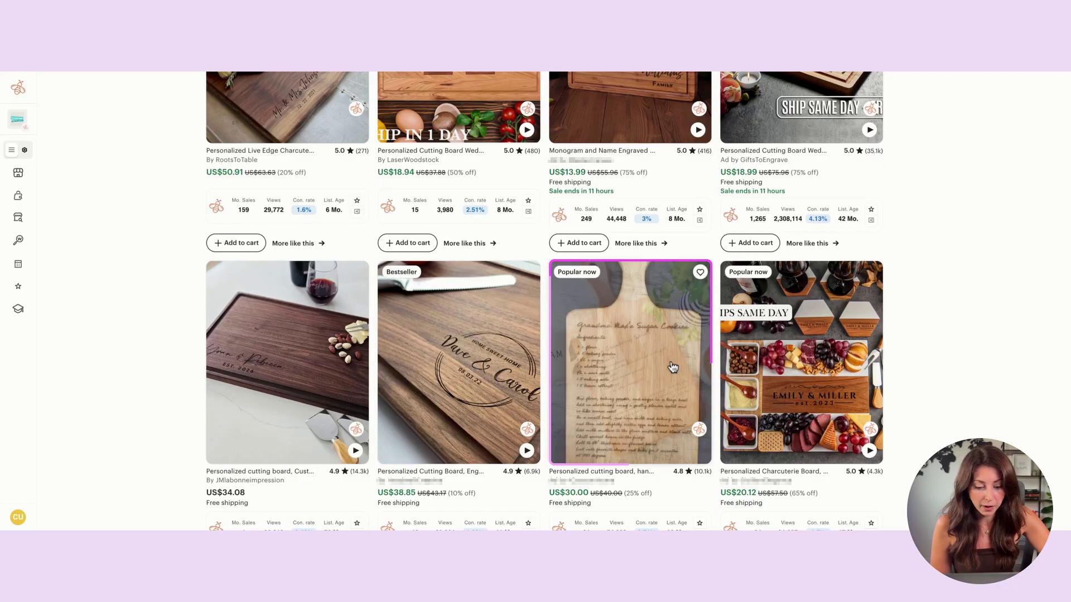
{"action": "scroll", "coordinate": [673, 352], "scroll_direction": "down", "scroll_amount": 1}
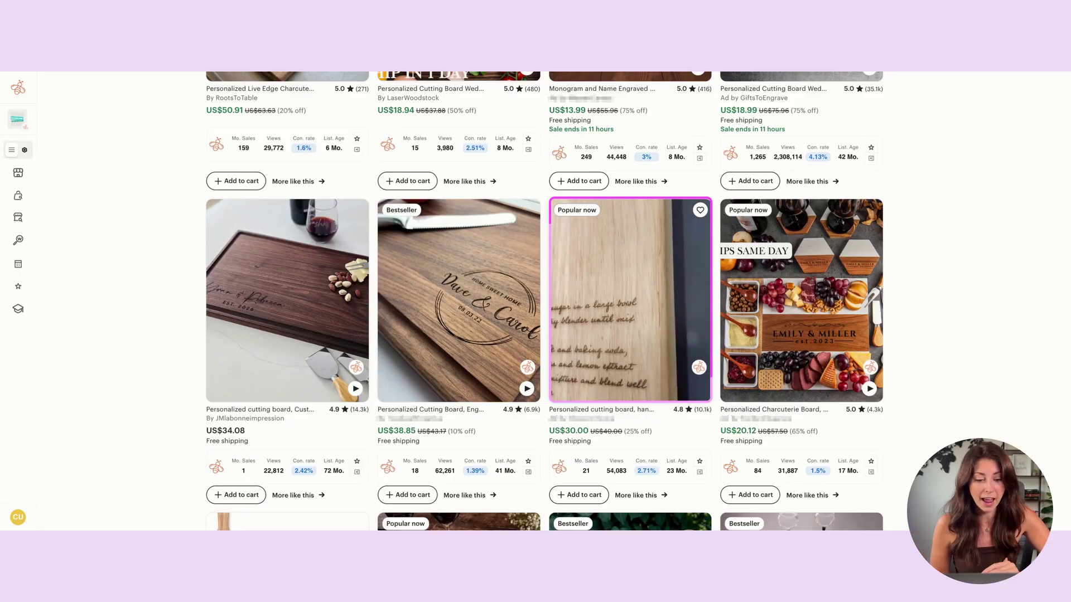
{"action": "scroll", "coordinate": [630, 321], "scroll_direction": "down", "scroll_amount": 1}
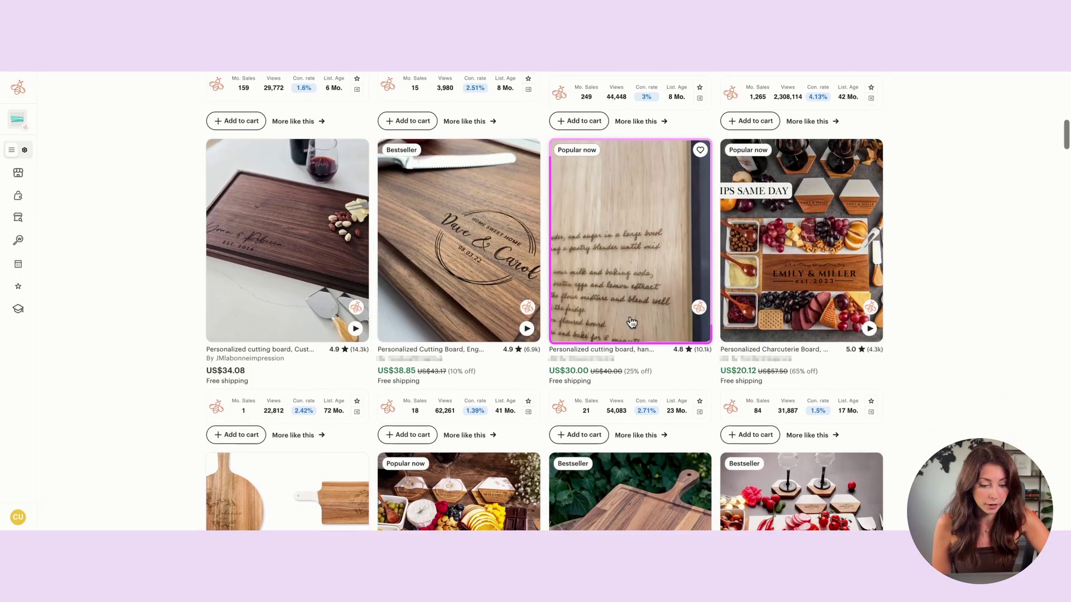
{"action": "scroll", "coordinate": [757, 254], "scroll_direction": "down", "scroll_amount": 1}
{"action": "scroll", "coordinate": [809, 262], "scroll_direction": "down", "scroll_amount": 5}
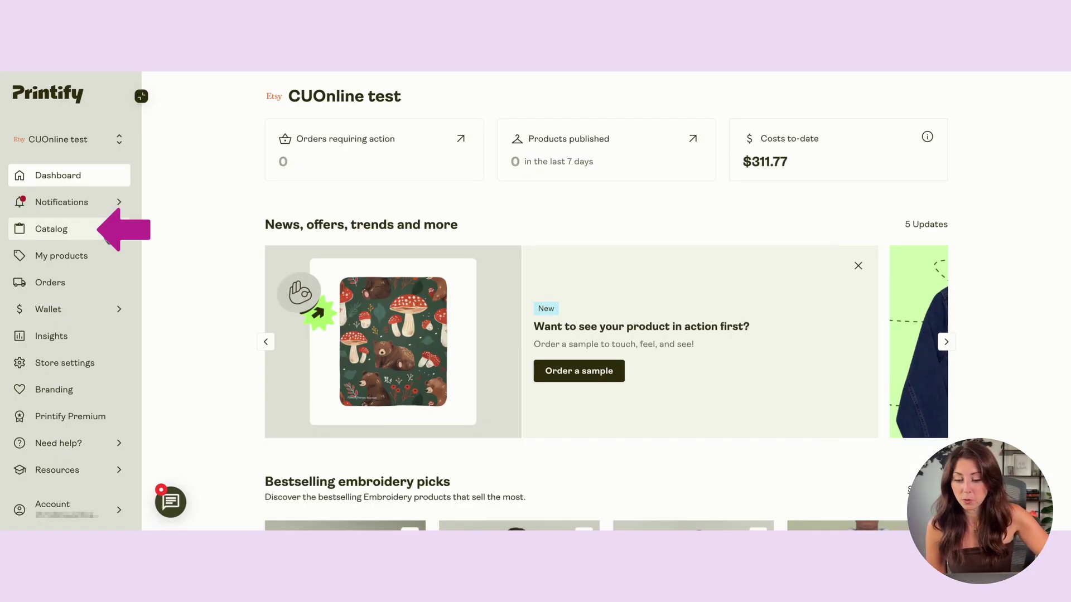
- Open Printify's Engraving catalog and browse its products, such as the Wooden Cutting Board from USD 21.52
{"action": "left_click", "coordinate": [56, 229]}
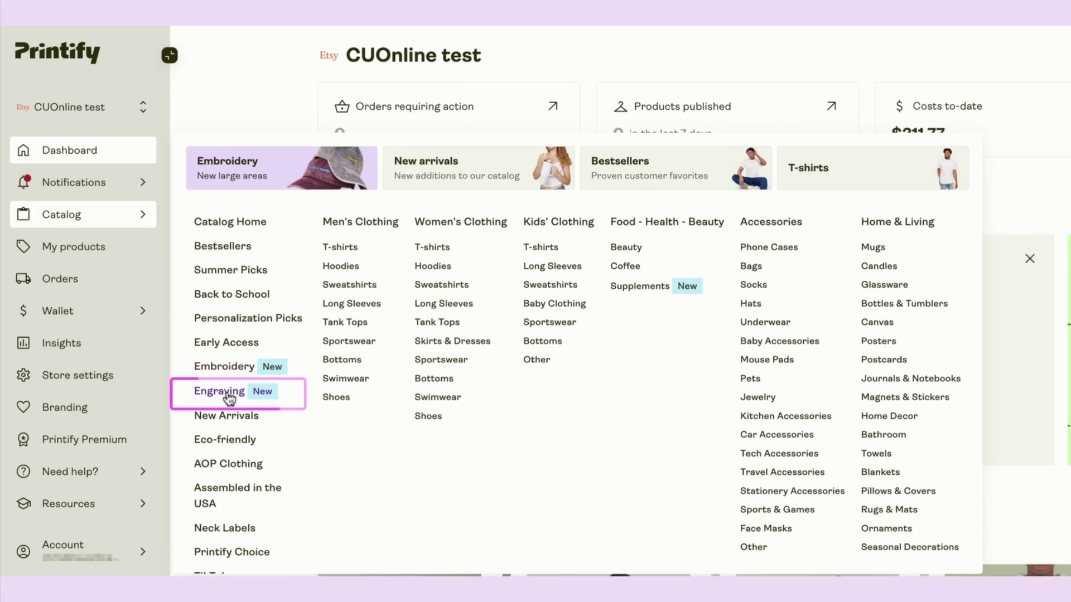
{"action": "left_click", "coordinate": [227, 393]}
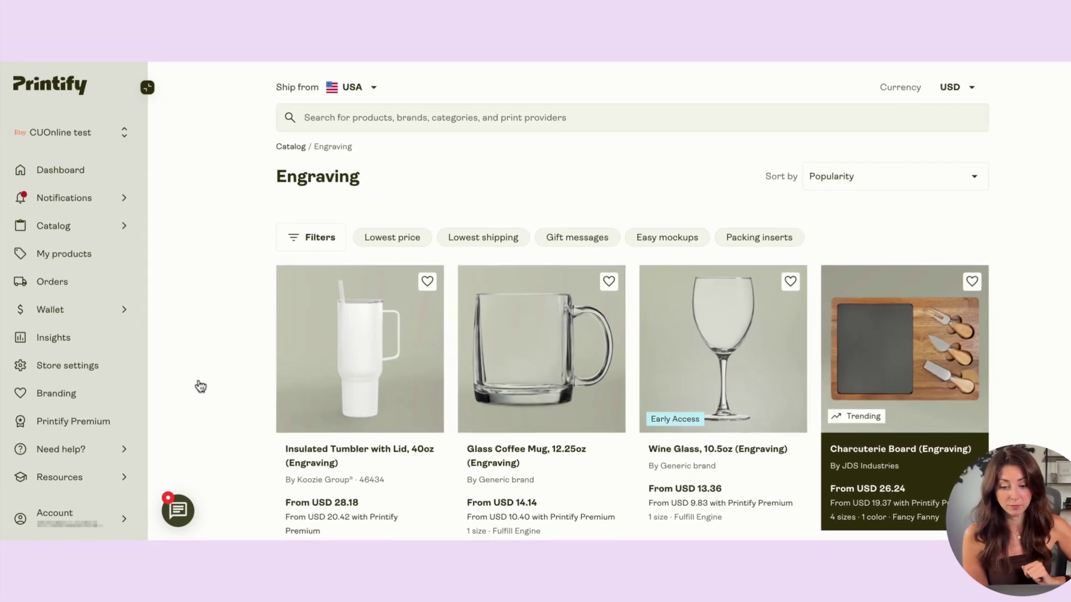
{"action": "scroll", "coordinate": [963, 215], "scroll_direction": "down", "scroll_amount": 3}
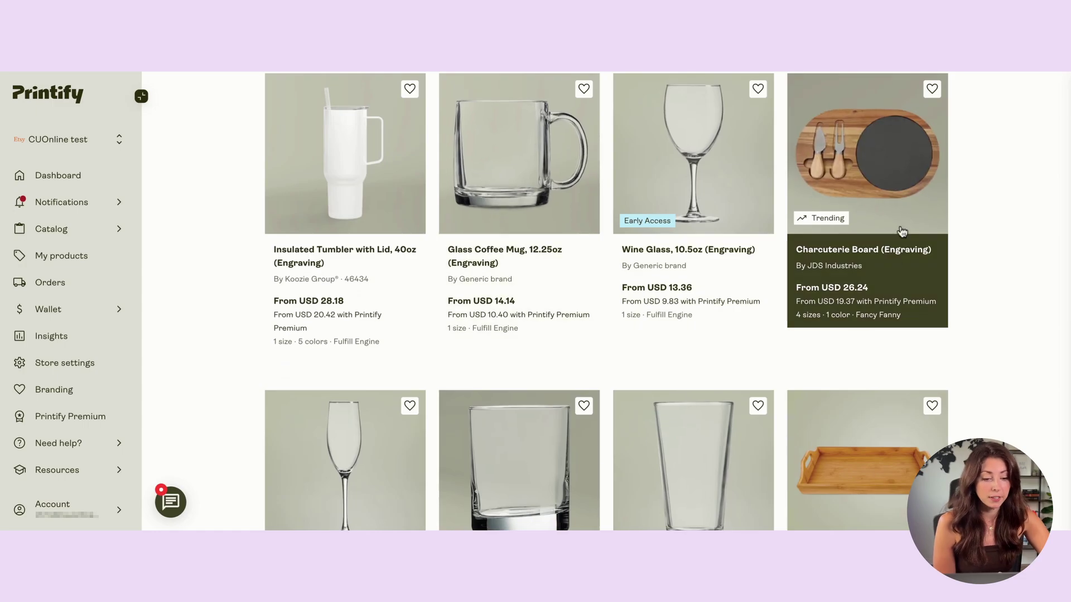
{"action": "scroll", "coordinate": [1014, 137], "scroll_direction": "down", "scroll_amount": 1}
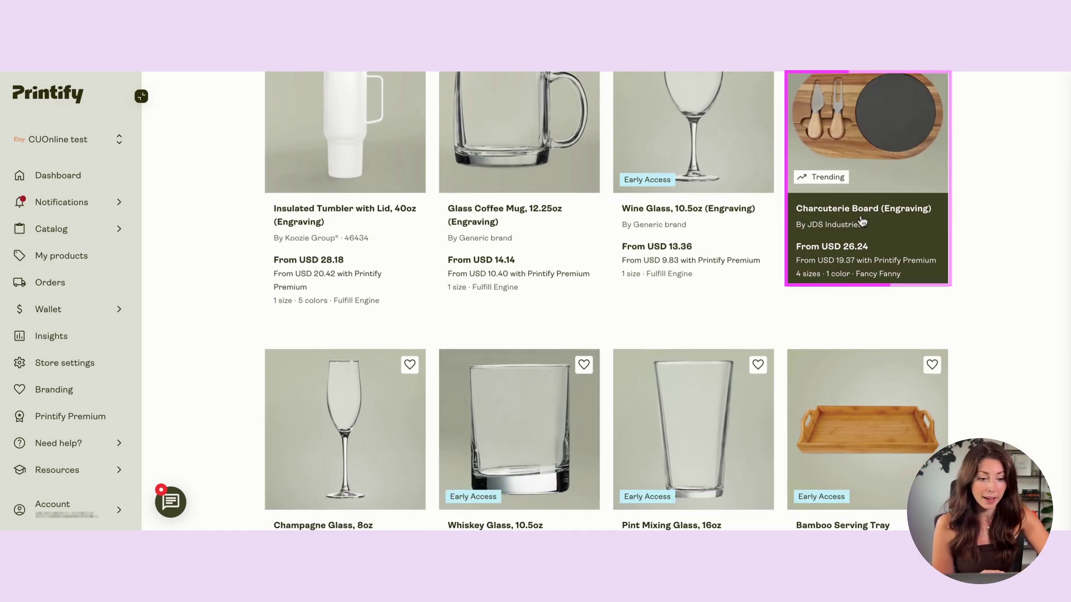
{"action": "scroll", "coordinate": [883, 163], "scroll_direction": "down", "scroll_amount": 2}
{"action": "scroll", "coordinate": [883, 163], "scroll_direction": "up", "scroll_amount": 3}
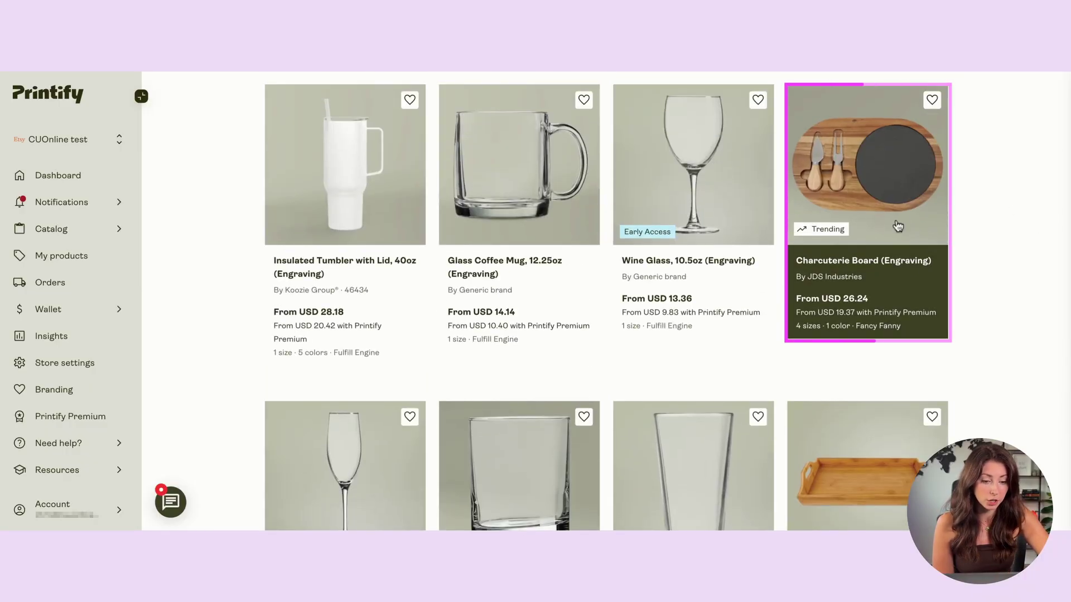
{"action": "scroll", "coordinate": [881, 204], "scroll_direction": "down", "scroll_amount": 5}
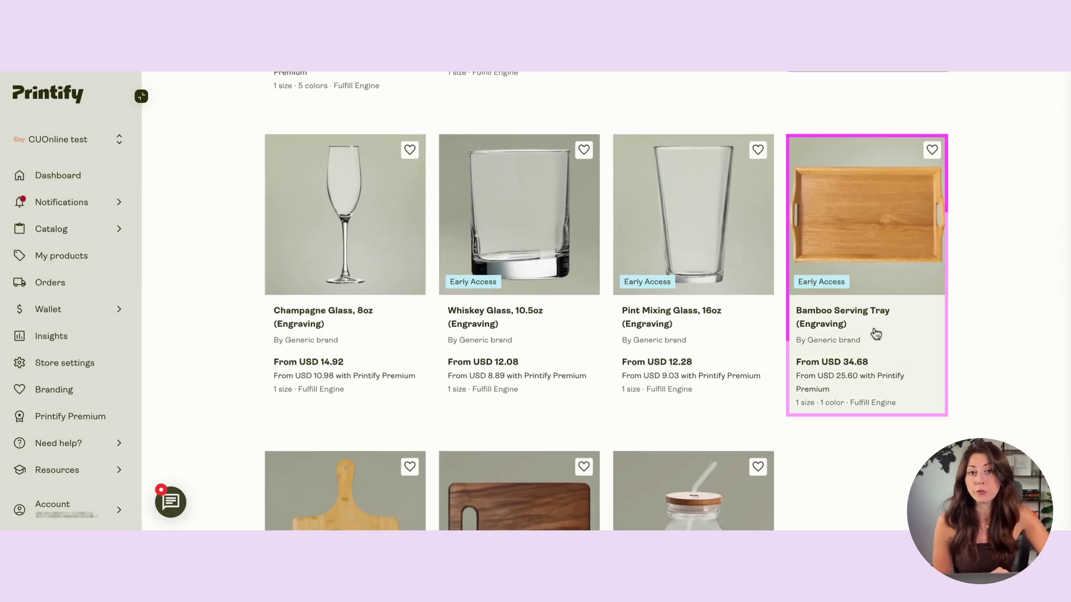
{"action": "scroll", "coordinate": [876, 334], "scroll_direction": "down", "scroll_amount": 4}
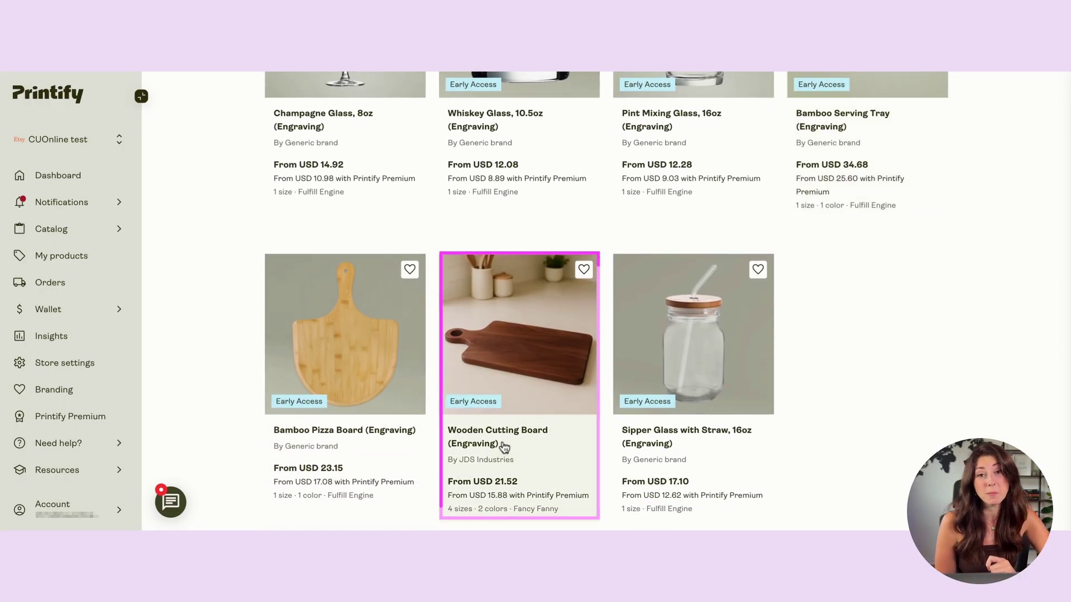
{"action": "scroll", "coordinate": [668, 296], "scroll_direction": "down", "scroll_amount": 1}
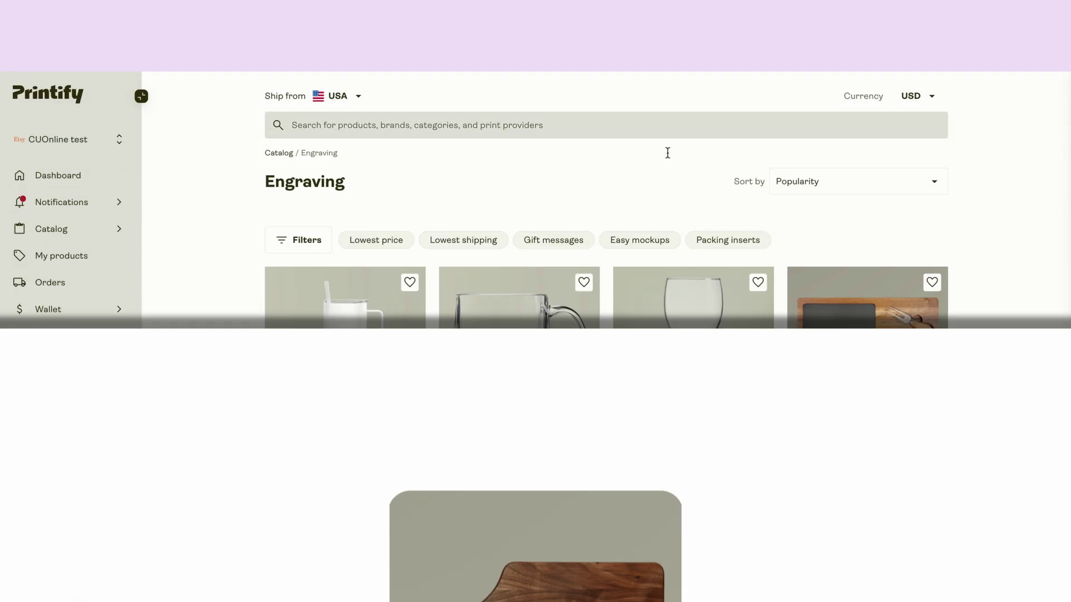
- Open the Charcuterie Board (Engraving) product and view its oval, slate, paddle and round paddle photos
{"action": "scroll", "coordinate": [862, 290], "scroll_direction": "down", "scroll_amount": 3}
{"action": "left_click", "coordinate": [862, 290]}
{"action": "scroll", "coordinate": [836, 280], "scroll_direction": "down", "scroll_amount": 2}
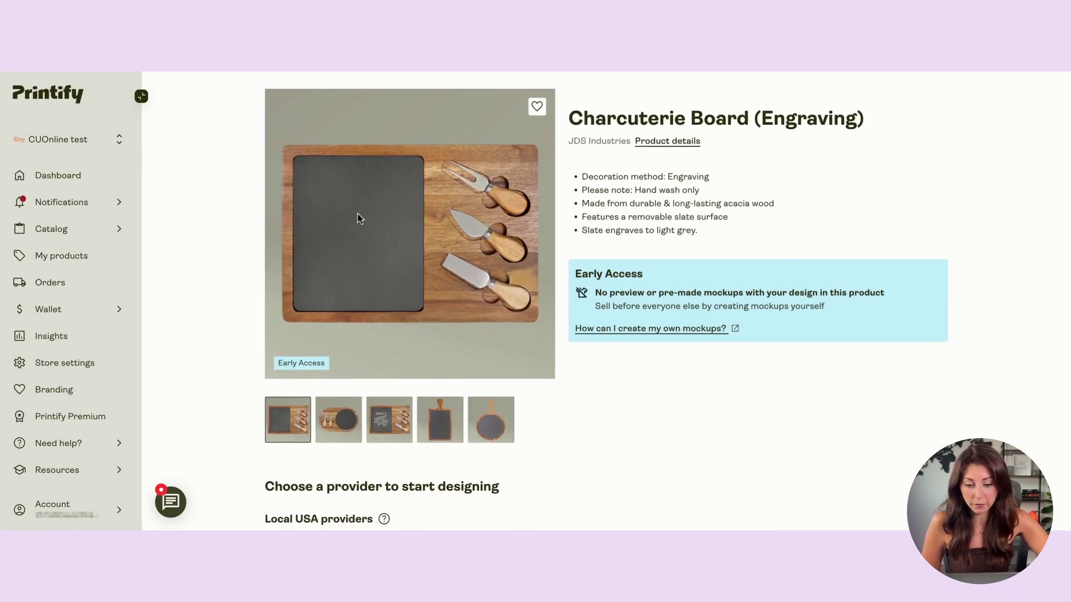
{"action": "left_click", "coordinate": [325, 417]}
{"action": "left_click", "coordinate": [390, 437]}
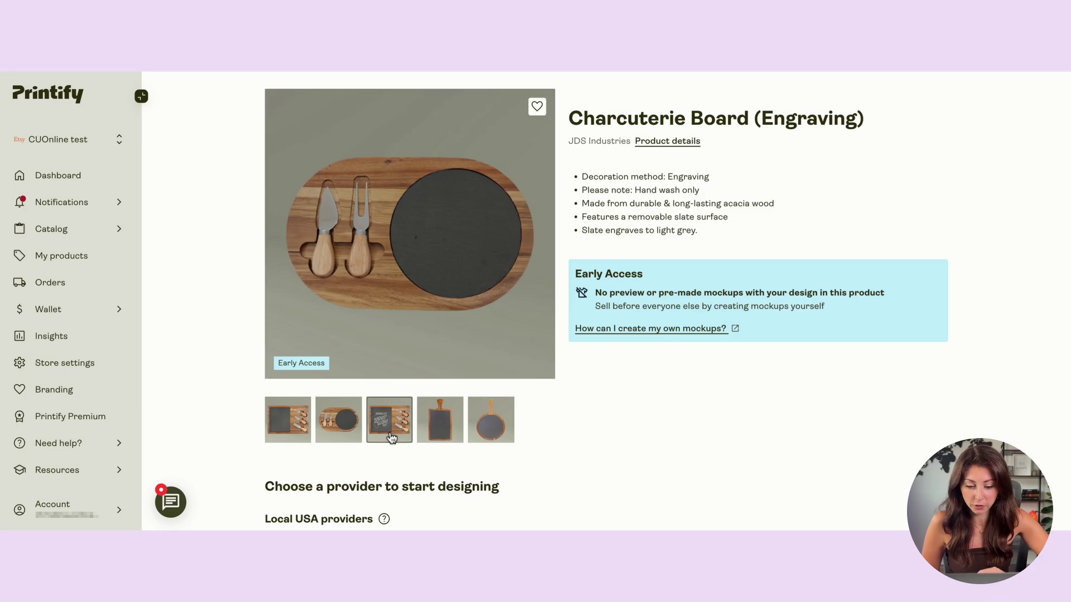
{"action": "left_click", "coordinate": [424, 419]}
{"action": "left_click", "coordinate": [499, 417]}
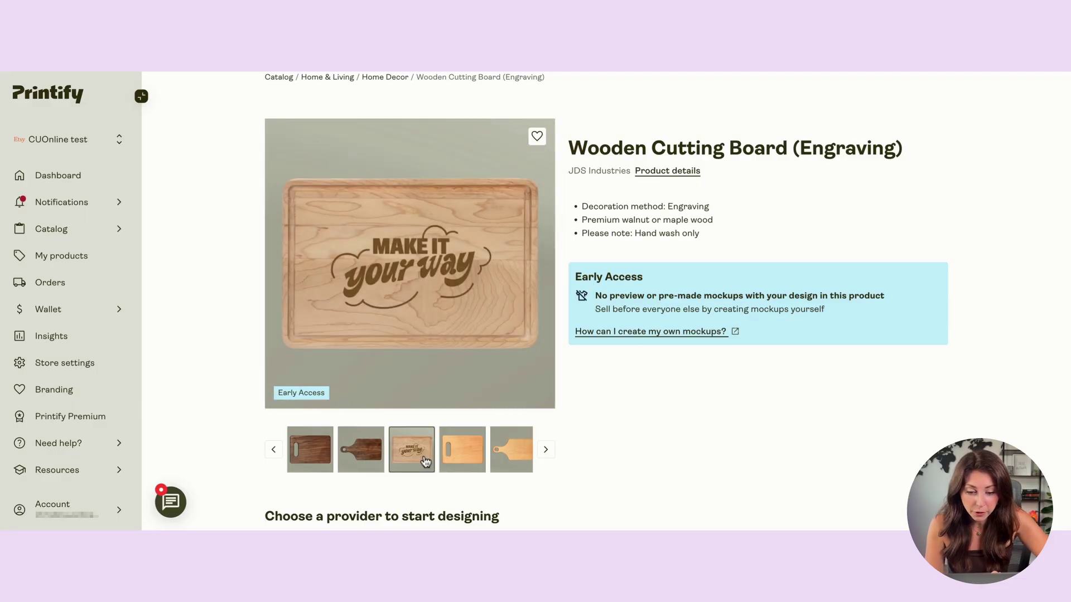
- View the Wooden Cutting Board's walnut, maple and 'Make it your way' engraved board photos
{"action": "scroll", "coordinate": [466, 465], "scroll_direction": "down", "scroll_amount": 4}
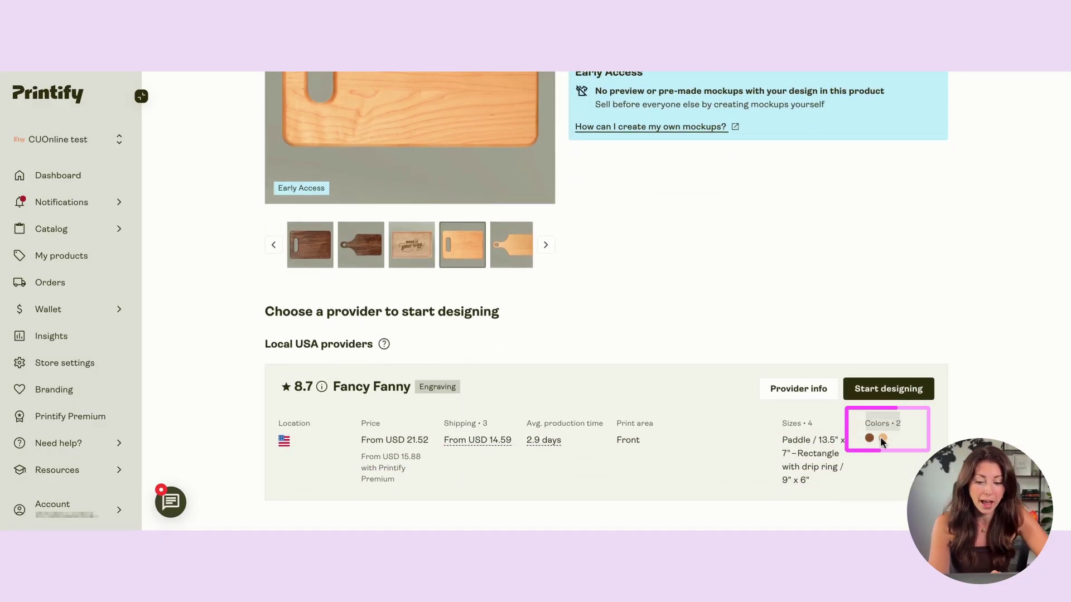
{"action": "scroll", "coordinate": [499, 366], "scroll_direction": "up", "scroll_amount": 2}
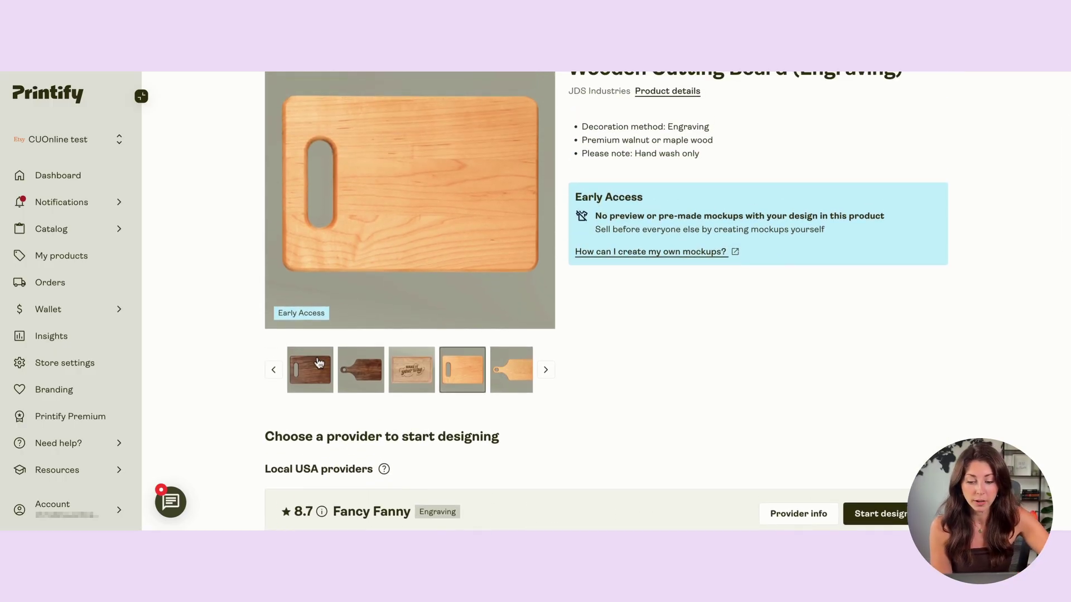
{"action": "left_click", "coordinate": [312, 376]}
{"action": "left_click", "coordinate": [359, 387]}
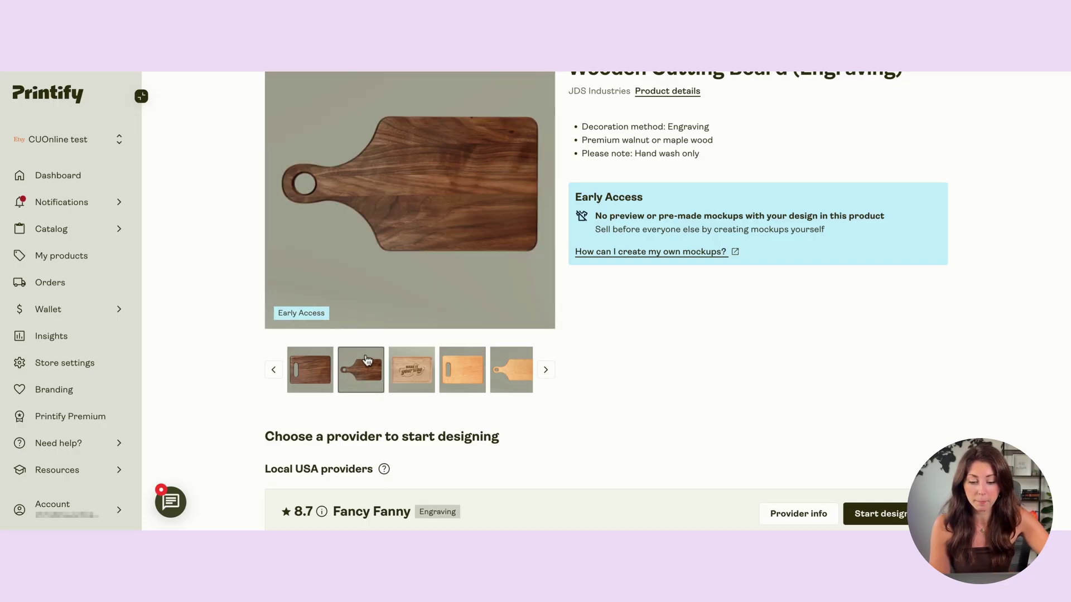
{"action": "scroll", "coordinate": [387, 290], "scroll_direction": "down", "scroll_amount": 1}
{"action": "scroll", "coordinate": [387, 292], "scroll_direction": "up", "scroll_amount": 2}
{"action": "left_click", "coordinate": [412, 435]}
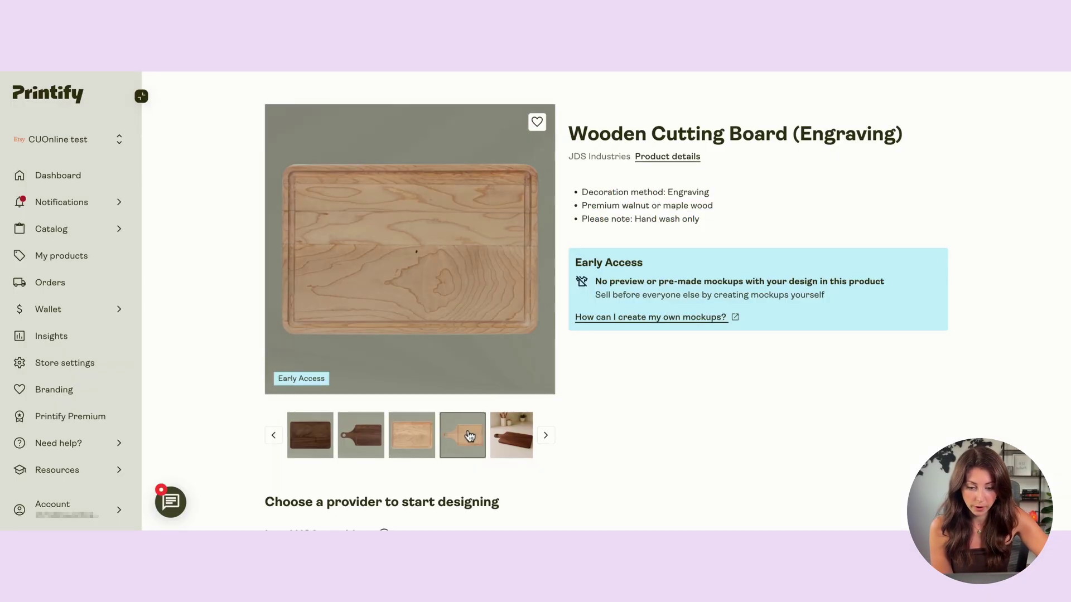
{"action": "left_click", "coordinate": [470, 436]}
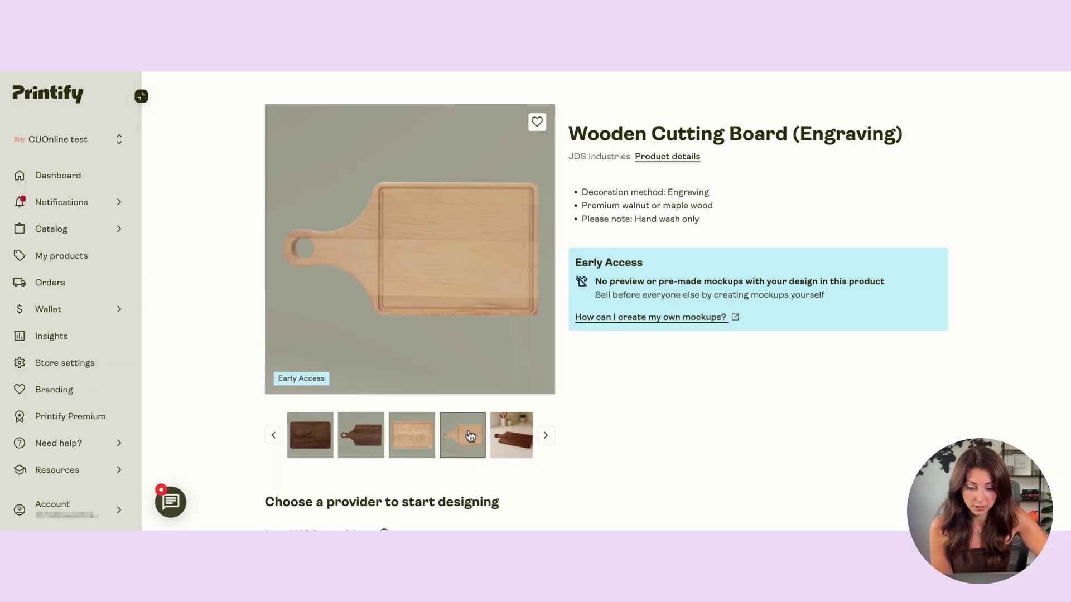
{"action": "left_click", "coordinate": [517, 442]}
- Show the Fancy Fanny provider details with the Walnut board sizes and prices
{"action": "scroll", "coordinate": [686, 261], "scroll_direction": "down", "scroll_amount": 7}
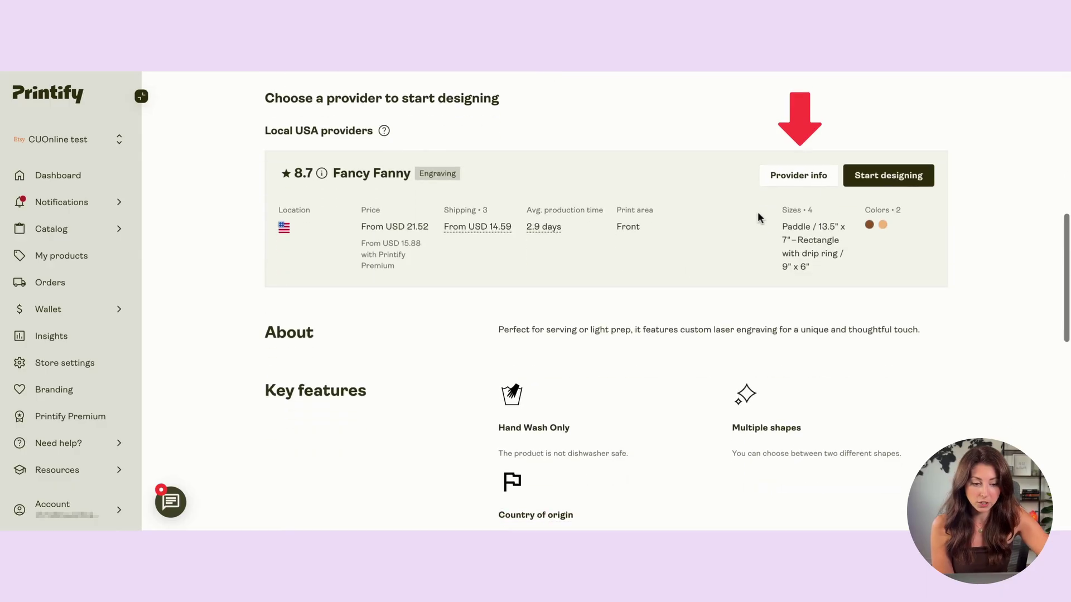
{"action": "left_click", "coordinate": [792, 179]}
{"action": "left_click", "coordinate": [318, 304]}
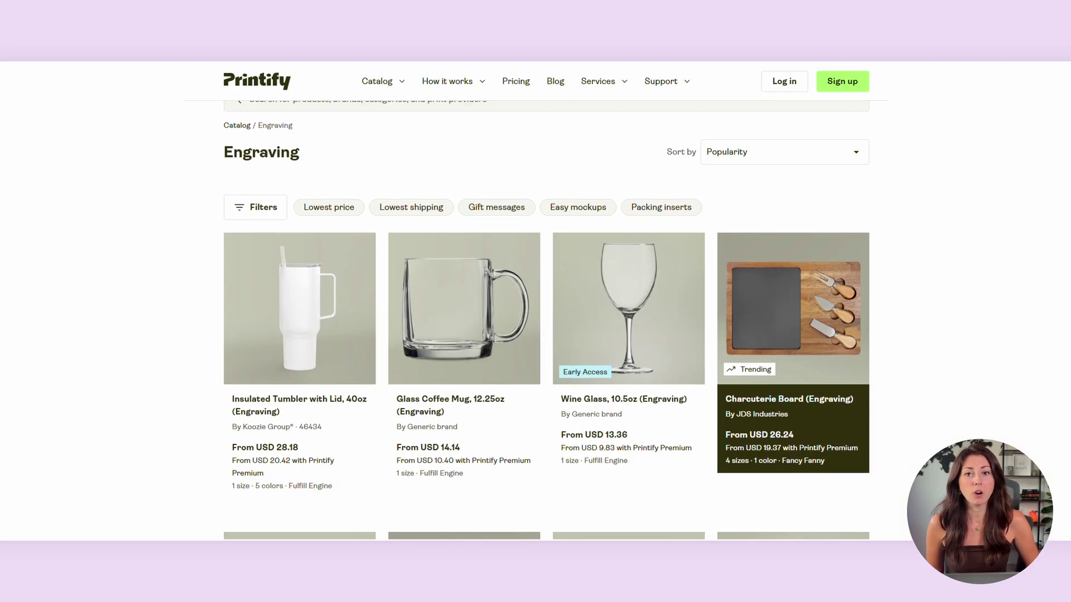
- Review the engraved wine glass results, then open EverBee Product Analytics for them
{"action": "scroll", "coordinate": [547, 321], "scroll_direction": "down", "scroll_amount": 3}
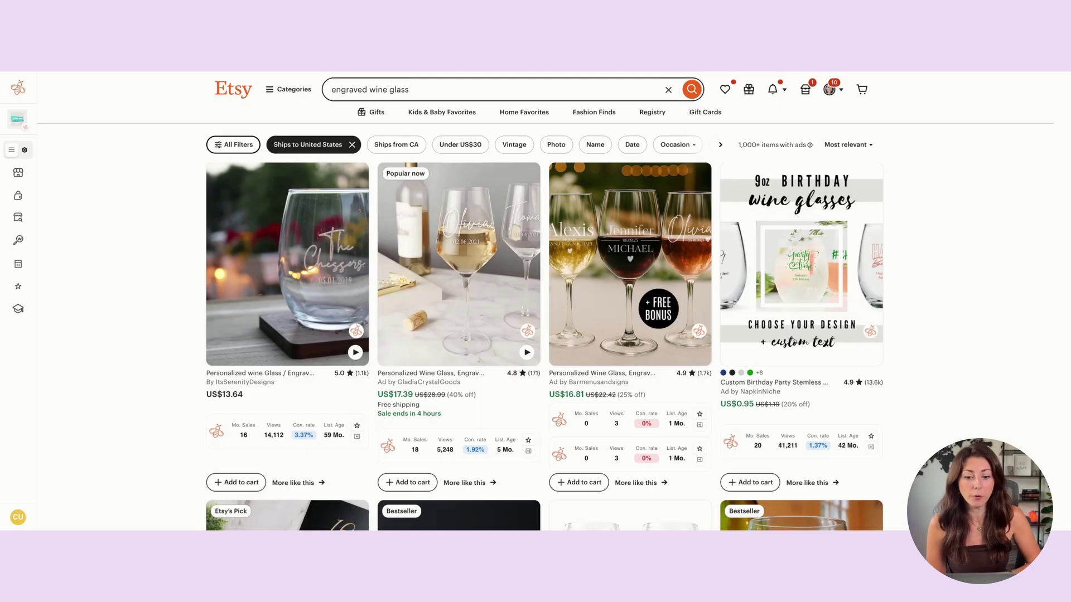
{"action": "scroll", "coordinate": [545, 302], "scroll_direction": "down", "scroll_amount": 3}
{"action": "scroll", "coordinate": [545, 301], "scroll_direction": "down", "scroll_amount": 3}
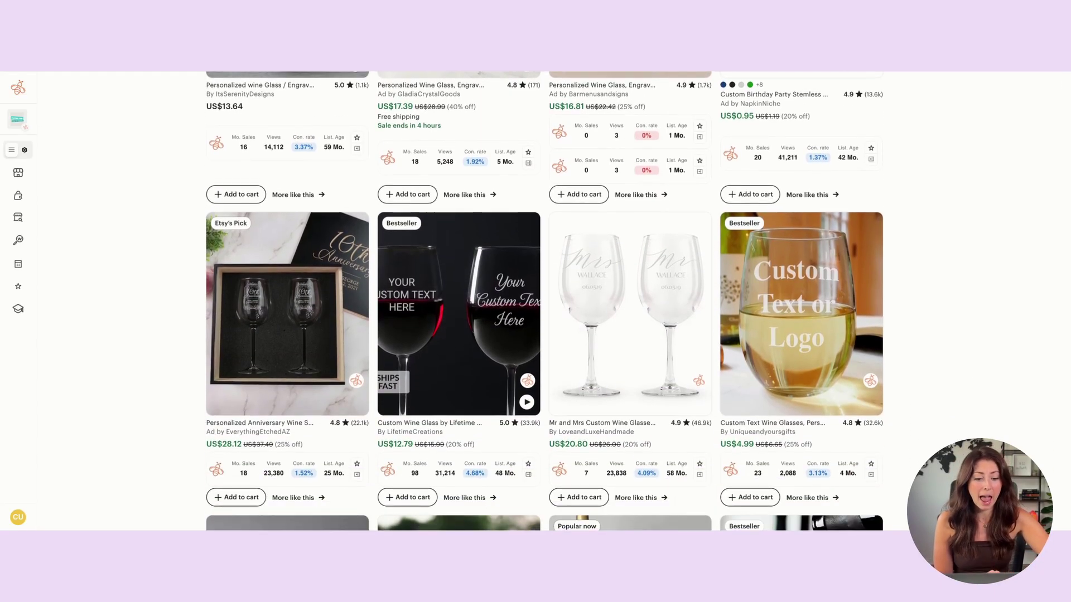
{"action": "scroll", "coordinate": [544, 302], "scroll_direction": "down", "scroll_amount": 5}
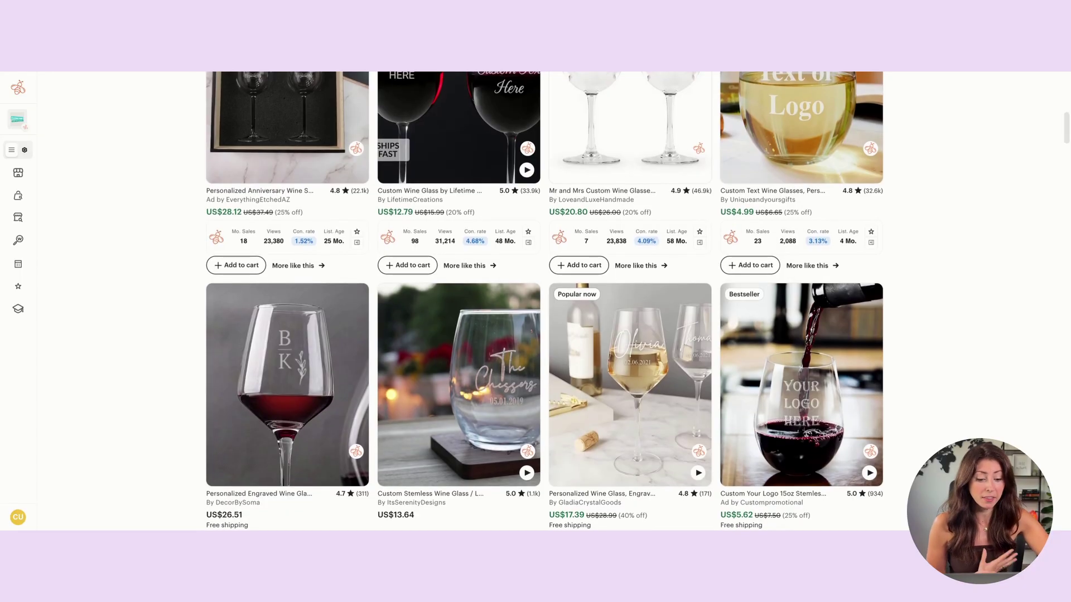
{"action": "left_click", "coordinate": [61, 198]}
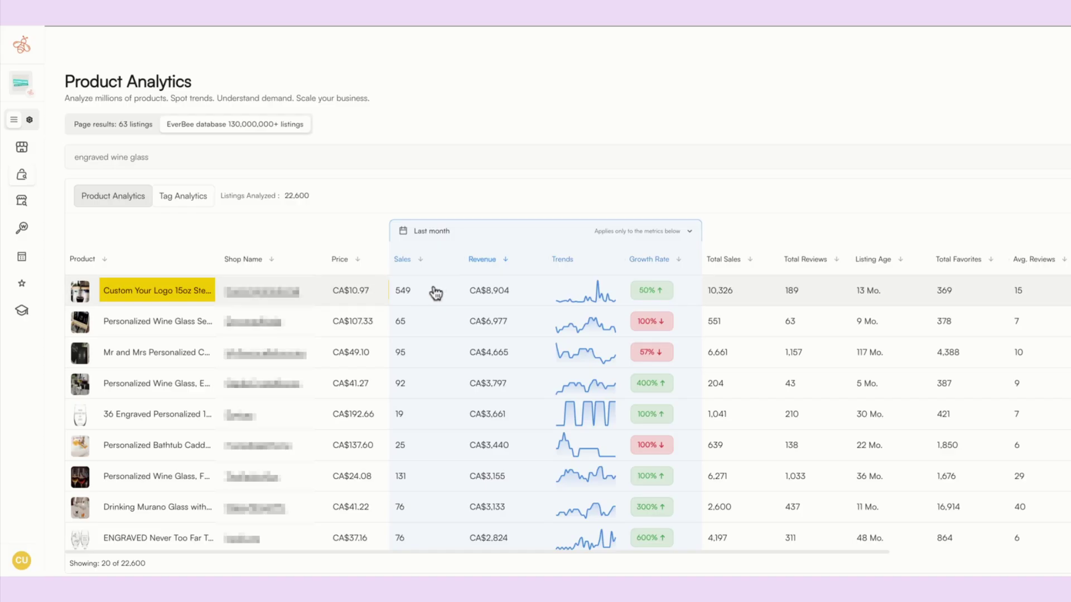
- Sort the engraved wine glass Product Analytics table by the Sales column
{"action": "scroll", "coordinate": [403, 343], "scroll_direction": "down", "scroll_amount": 5}
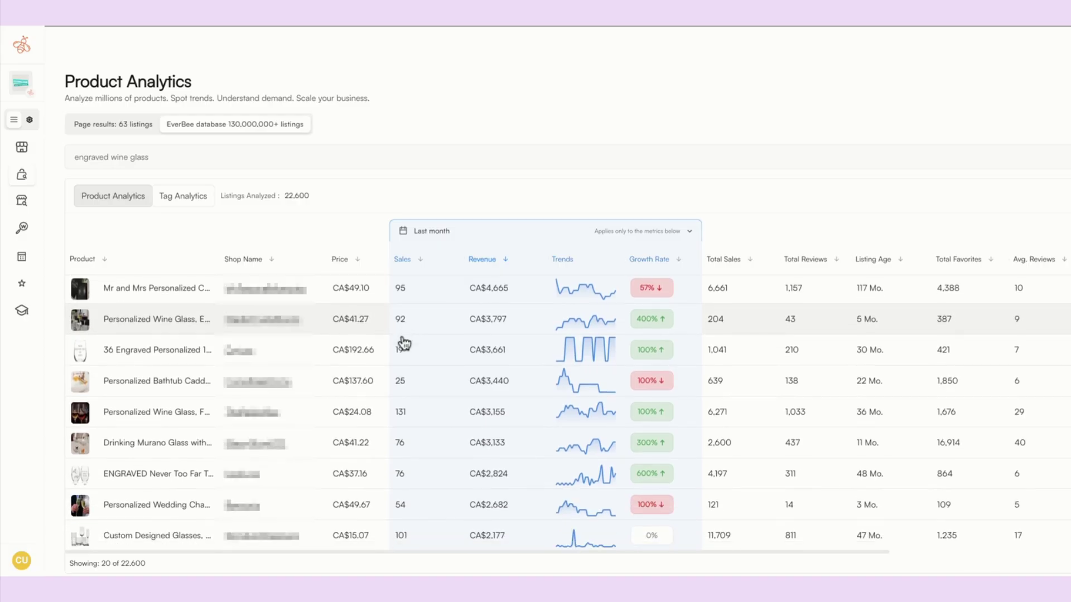
{"action": "scroll", "coordinate": [403, 343], "scroll_direction": "up", "scroll_amount": 5}
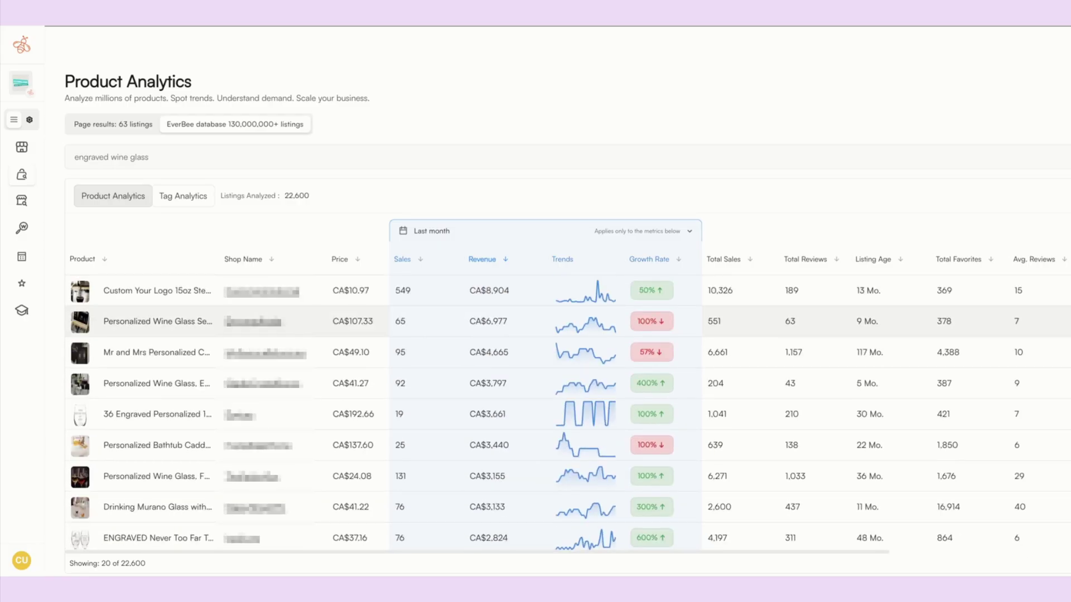
{"action": "left_click", "coordinate": [420, 261]}
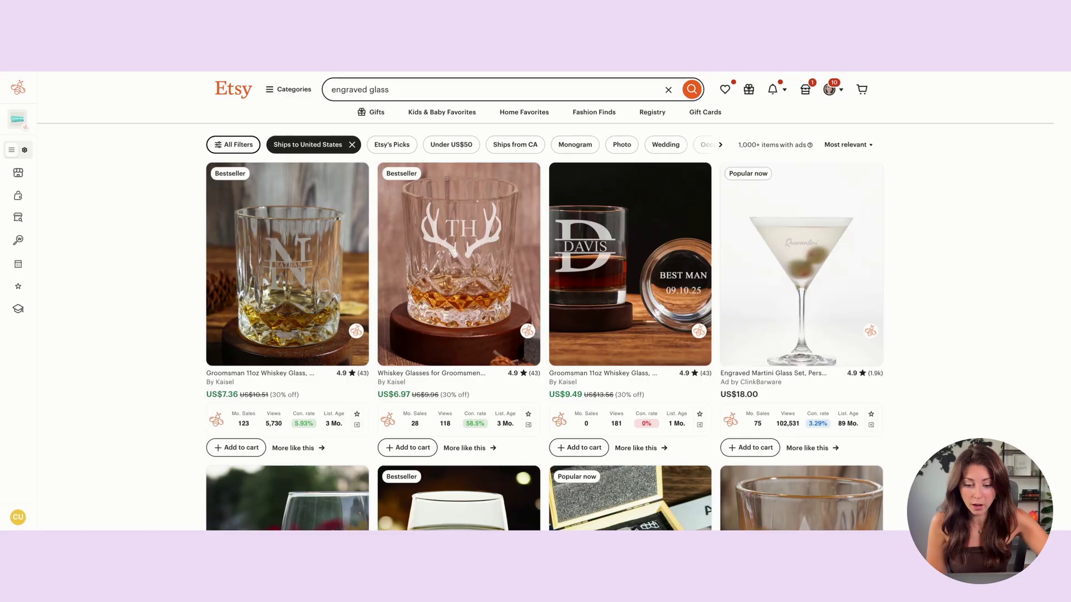
- Browse the US-shipping engraved glass listings and their EverBee monthly sales stats
{"action": "scroll", "coordinate": [145, 240], "scroll_direction": "down", "scroll_amount": 3}
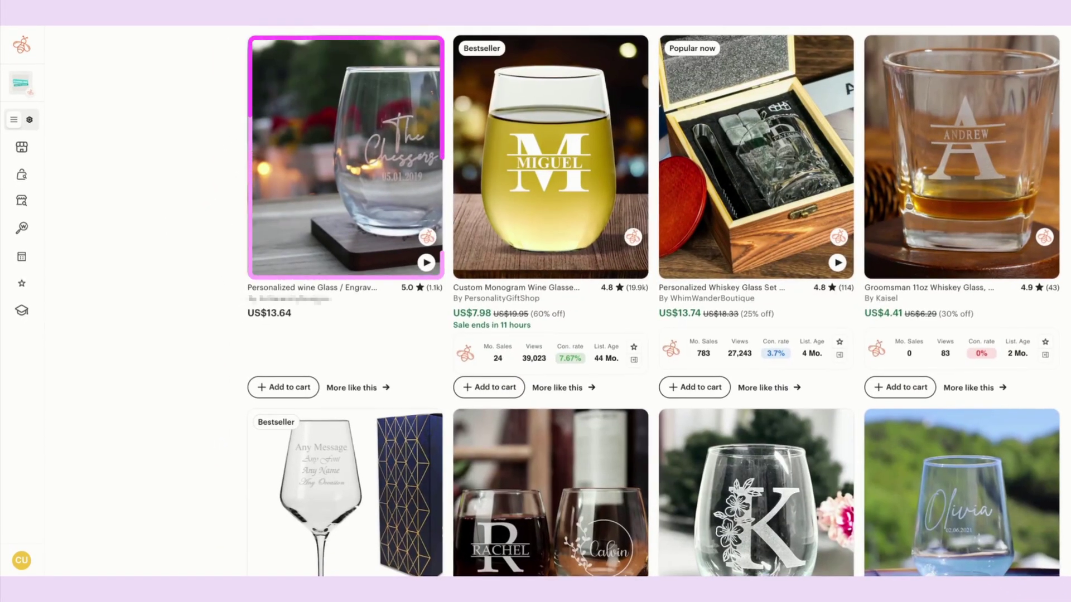
{"action": "mouse_move", "coordinate": [440, 180]}
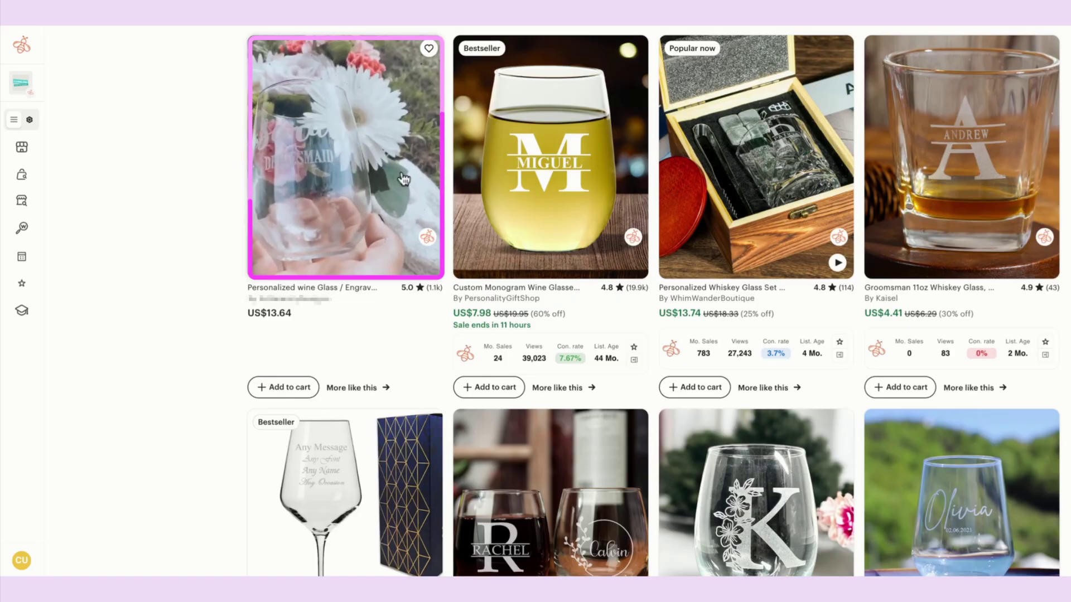
{"action": "scroll", "coordinate": [396, 176], "scroll_direction": "down", "scroll_amount": 6}
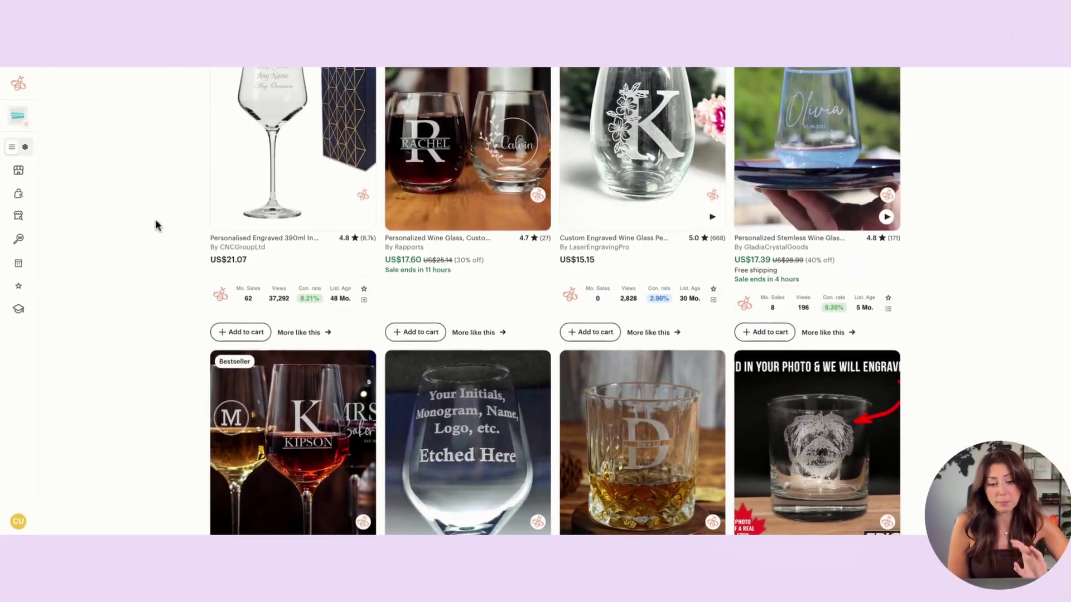
{"action": "scroll", "coordinate": [175, 222], "scroll_direction": "down", "scroll_amount": 3}
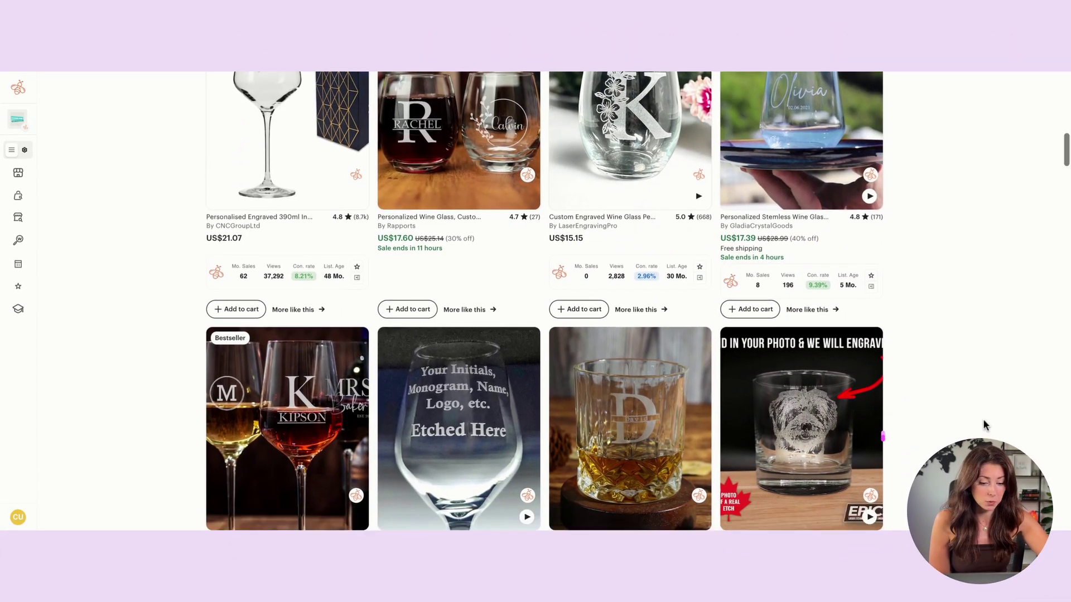
{"action": "mouse_move", "coordinate": [800, 288]}
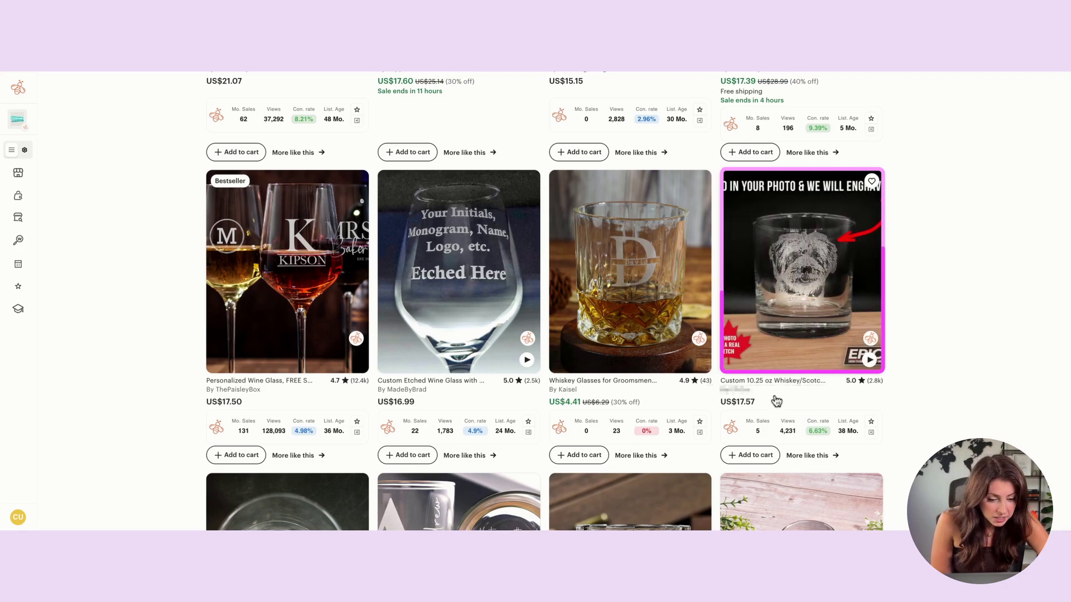
{"action": "scroll", "coordinate": [947, 223], "scroll_direction": "down", "scroll_amount": 4}
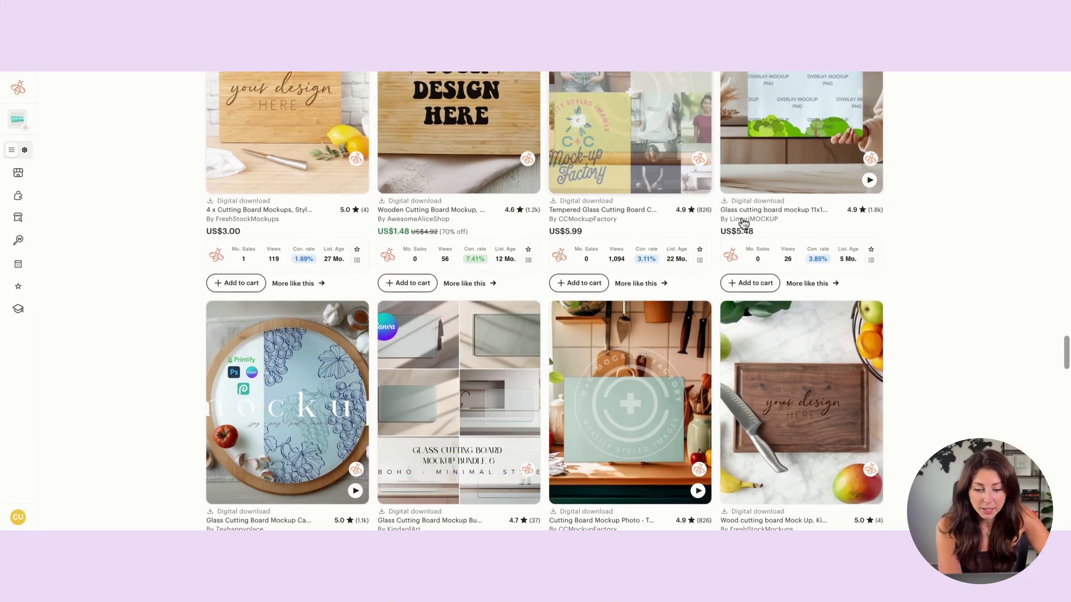
- Browse the 'cutting board mockup' digital-download listings and their EverBee stats
{"action": "scroll", "coordinate": [909, 232], "scroll_direction": "down", "scroll_amount": 1}
{"action": "scroll", "coordinate": [909, 232], "scroll_direction": "down", "scroll_amount": 2}
{"action": "scroll", "coordinate": [908, 235], "scroll_direction": "down", "scroll_amount": 2}
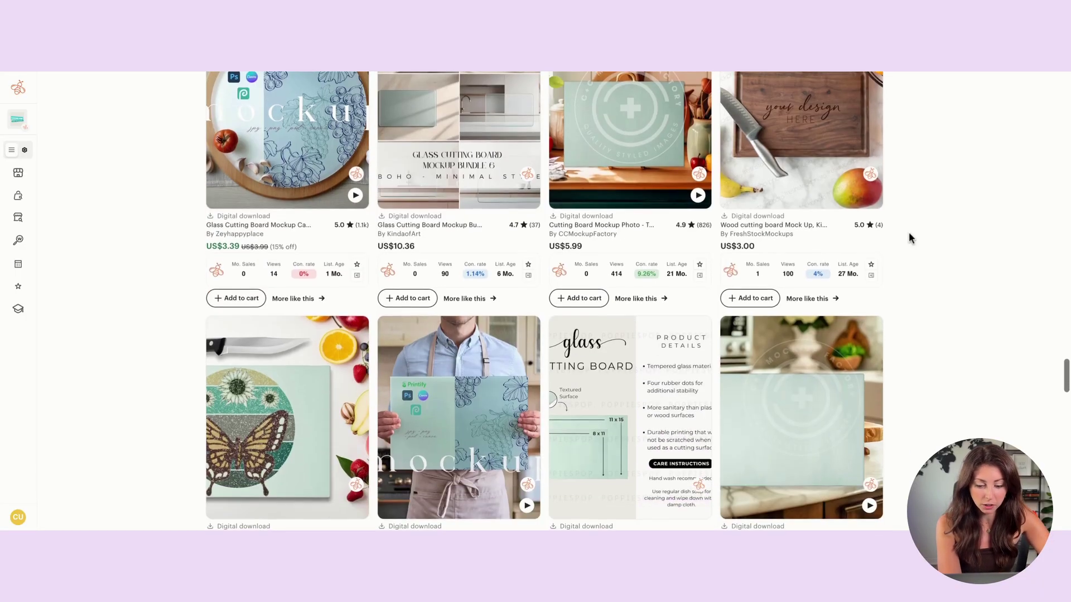
{"action": "scroll", "coordinate": [909, 234], "scroll_direction": "down", "scroll_amount": 8}
{"action": "scroll", "coordinate": [926, 142], "scroll_direction": "down", "scroll_amount": 5}
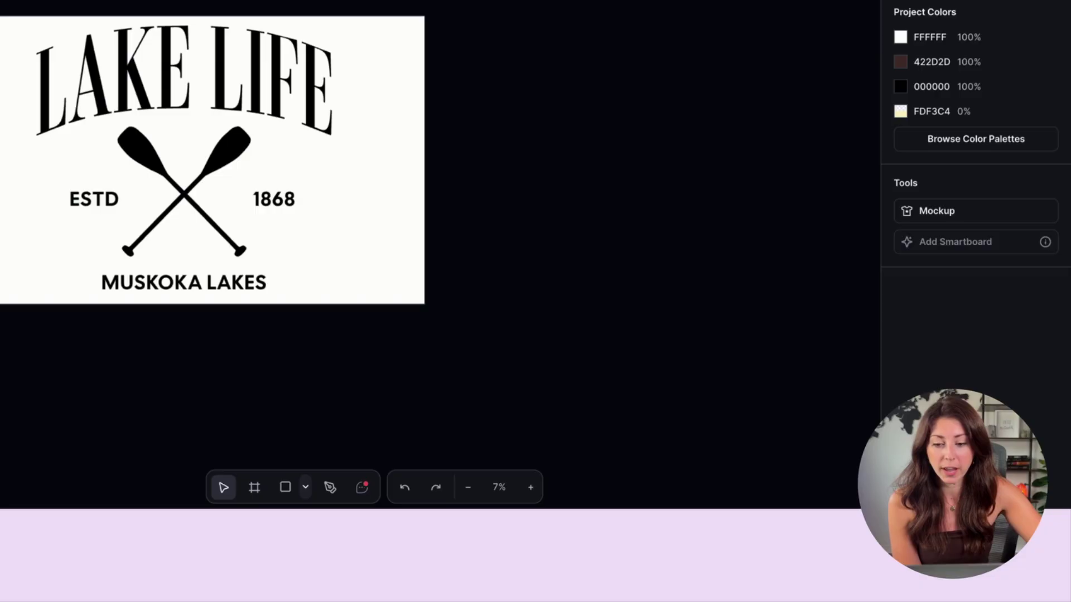
- Select the Lake Life artboard and generate an engraved-on-wood version with a new Smartboard
{"action": "left_click", "coordinate": [1, 0]}
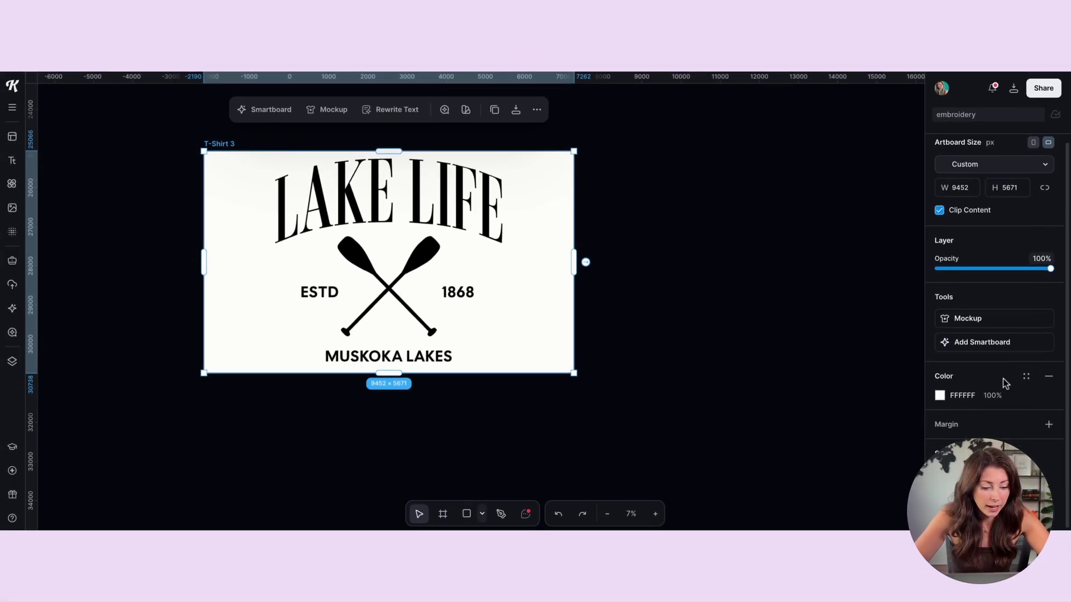
{"action": "left_click", "coordinate": [977, 349]}
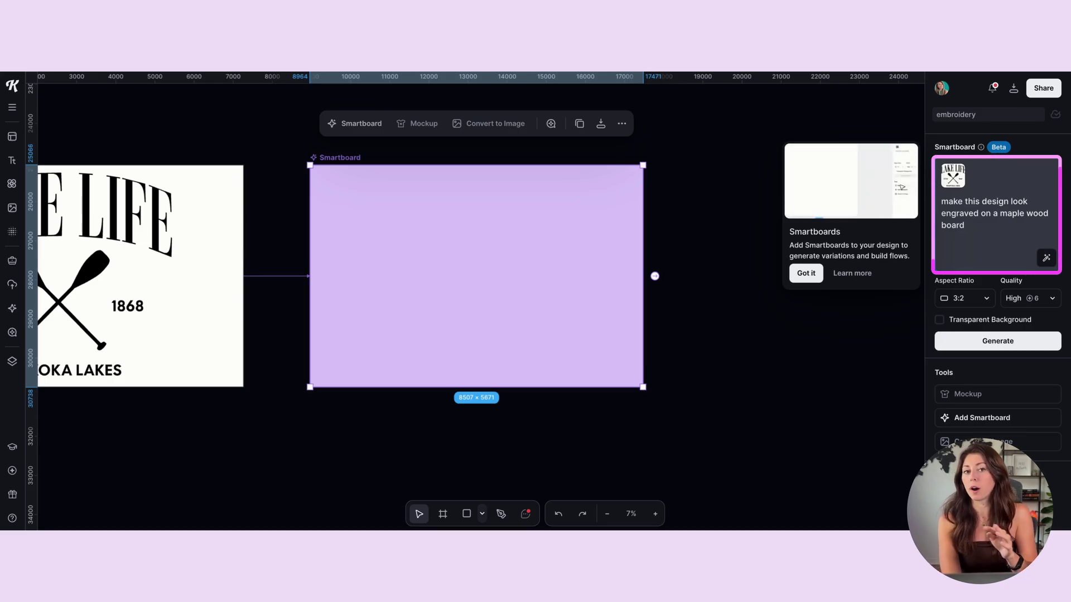
{"action": "left_click", "coordinate": [996, 342]}
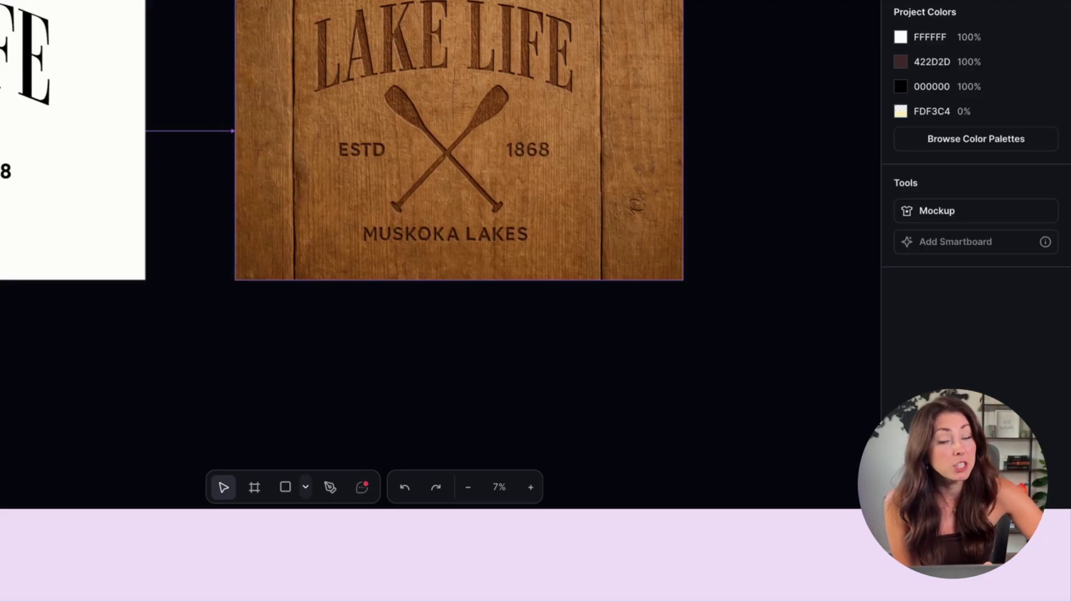
- Duplicate the engraved wood image onto Artboard 13's walnut cutting board and remove its background
{"action": "left_click", "coordinate": [458, 168]}
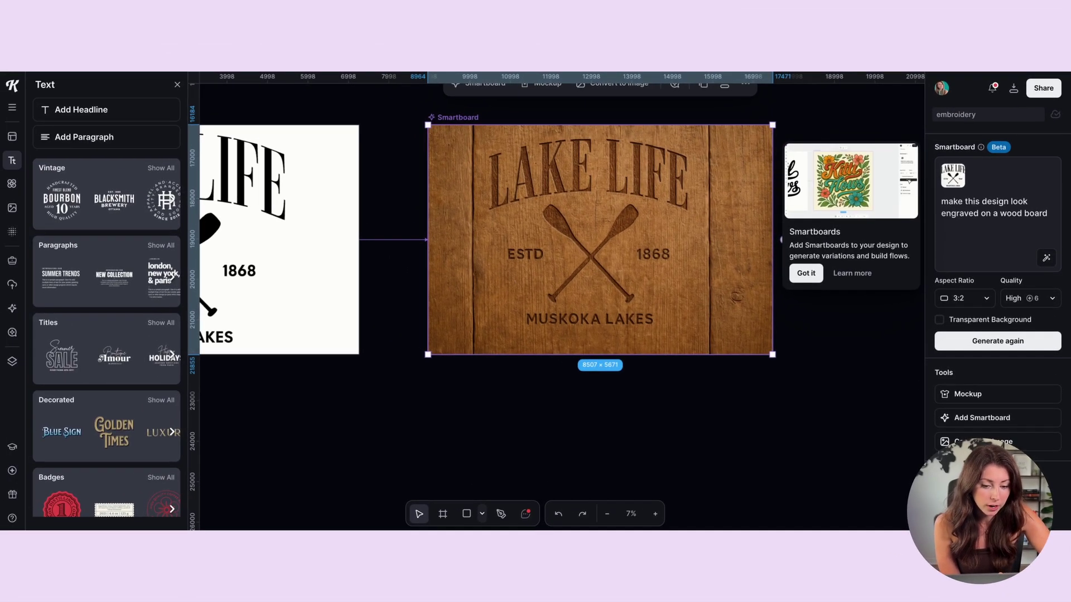
{"action": "key", "text": "ctrl+d"}
{"action": "left_click_drag", "start_coordinate": [868, 299], "coordinate": [617, 440]}
{"action": "scroll", "coordinate": [679, 309], "scroll_direction": "down", "scroll_amount": 5}
{"action": "scroll", "coordinate": [679, 309], "scroll_direction": "down", "scroll_amount": 4}
{"action": "scroll", "coordinate": [616, 440], "scroll_direction": "down", "scroll_amount": 3}
{"action": "left_click_drag", "start_coordinate": [722, 280], "coordinate": [650, 390]}
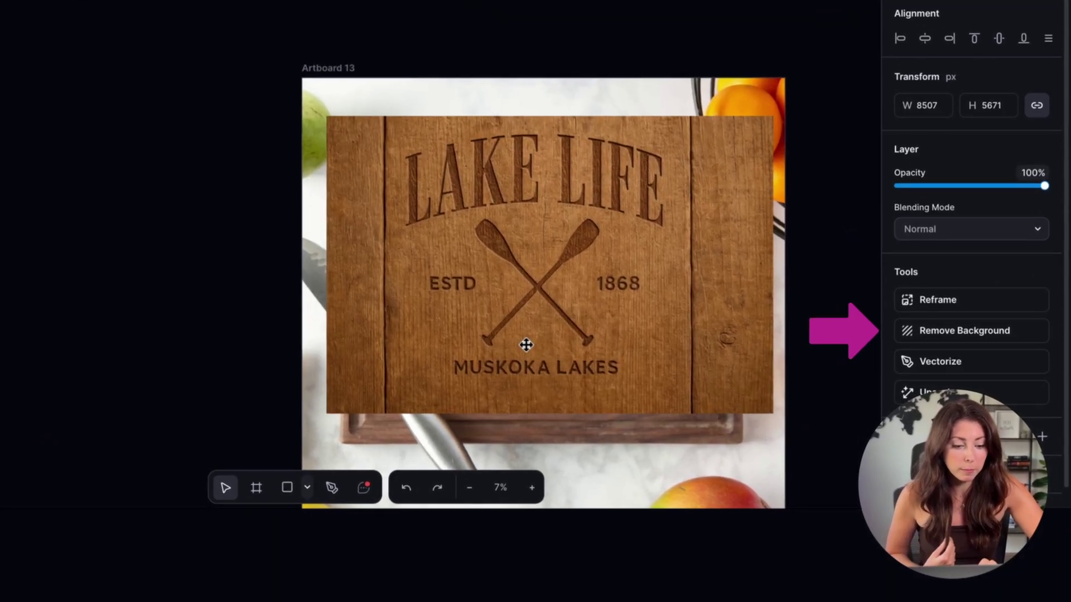
{"action": "left_click", "coordinate": [526, 344]}
{"action": "left_click", "coordinate": [939, 334]}
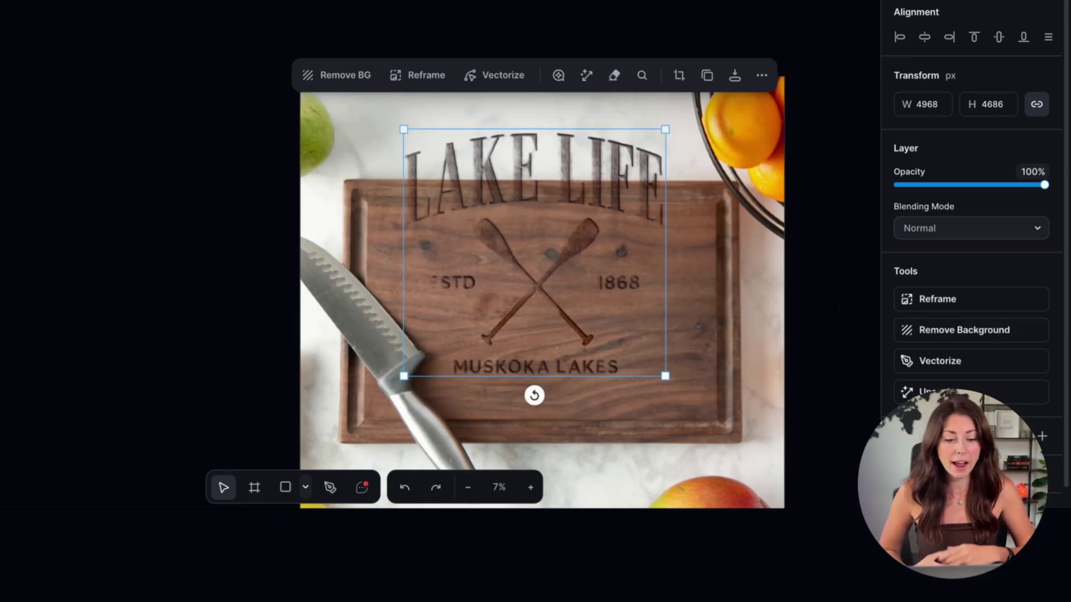
- Shrink the engraved LAKE LIFE logo and move it onto the cutting board
{"action": "left_click", "coordinate": [663, 132]}
{"action": "left_click", "coordinate": [592, 198]}
{"action": "left_click_drag", "start_coordinate": [664, 129], "coordinate": [609, 174]}
{"action": "left_click_drag", "start_coordinate": [544, 220], "coordinate": [566, 244]}
{"action": "left_click", "coordinate": [514, 21]}
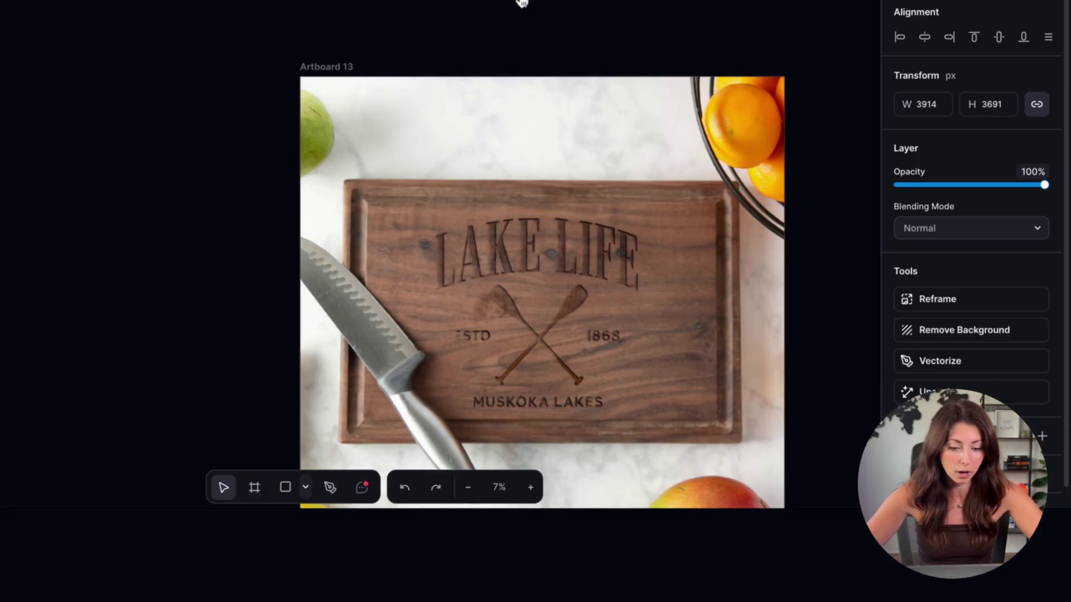
- Darken the logo's Photo Filter to brightness -44% and contrast 63% for a burned look
{"action": "left_click", "coordinate": [522, 237]}
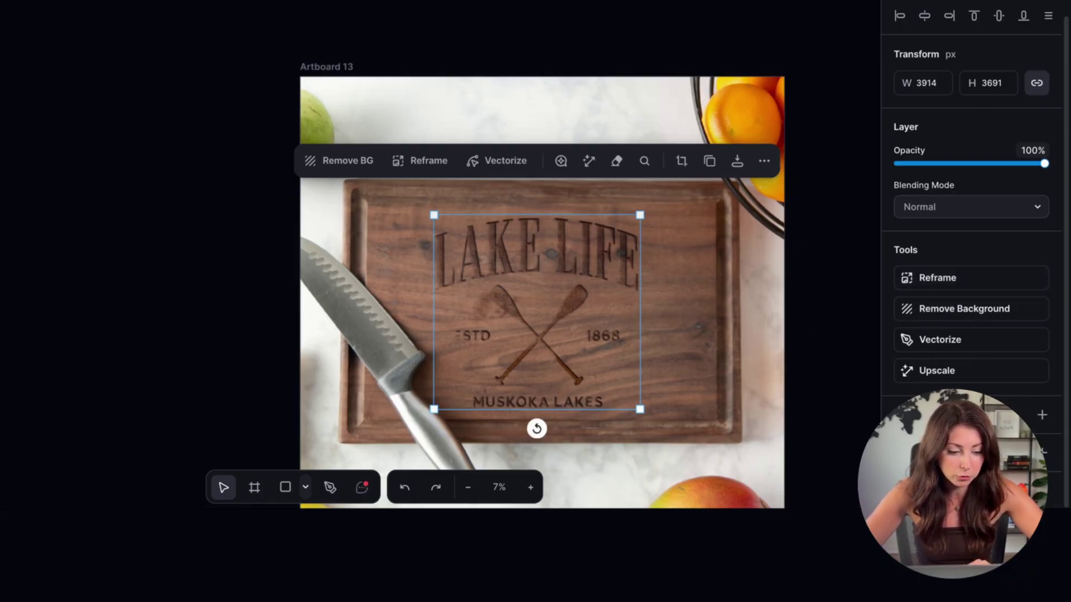
{"action": "scroll", "coordinate": [971, 279], "scroll_direction": "down", "scroll_amount": 6}
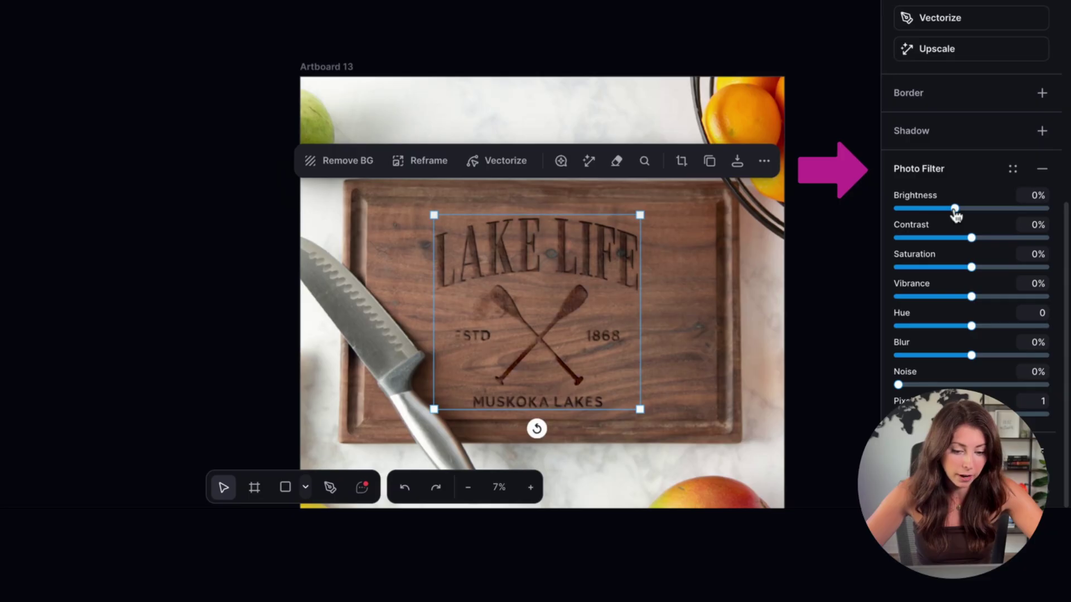
{"action": "left_click_drag", "start_coordinate": [956, 213], "coordinate": [1019, 237]}
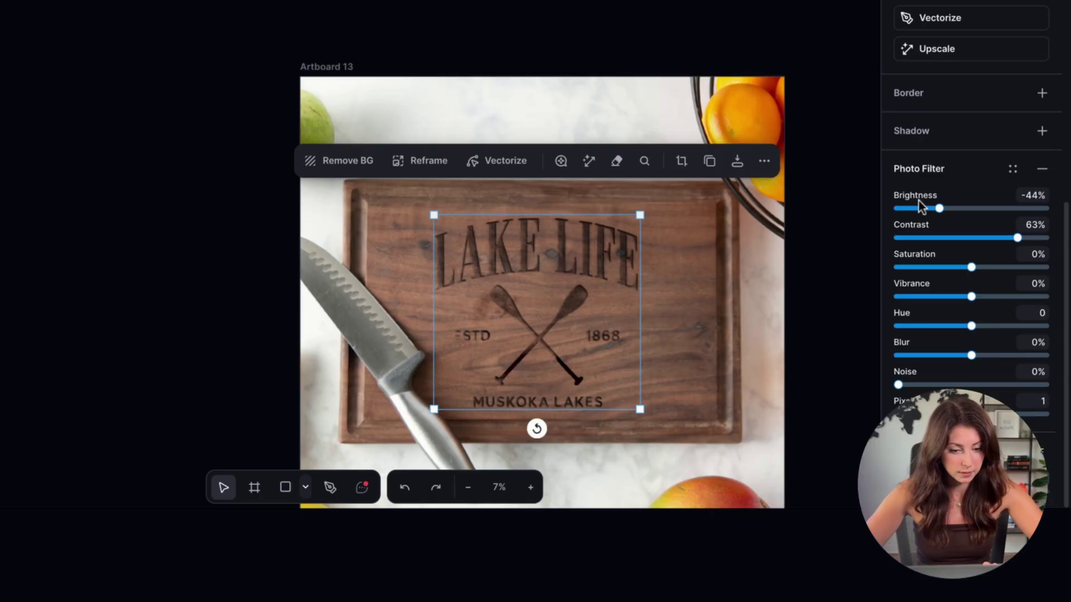
{"action": "left_click_drag", "start_coordinate": [920, 208], "coordinate": [926, 210]}
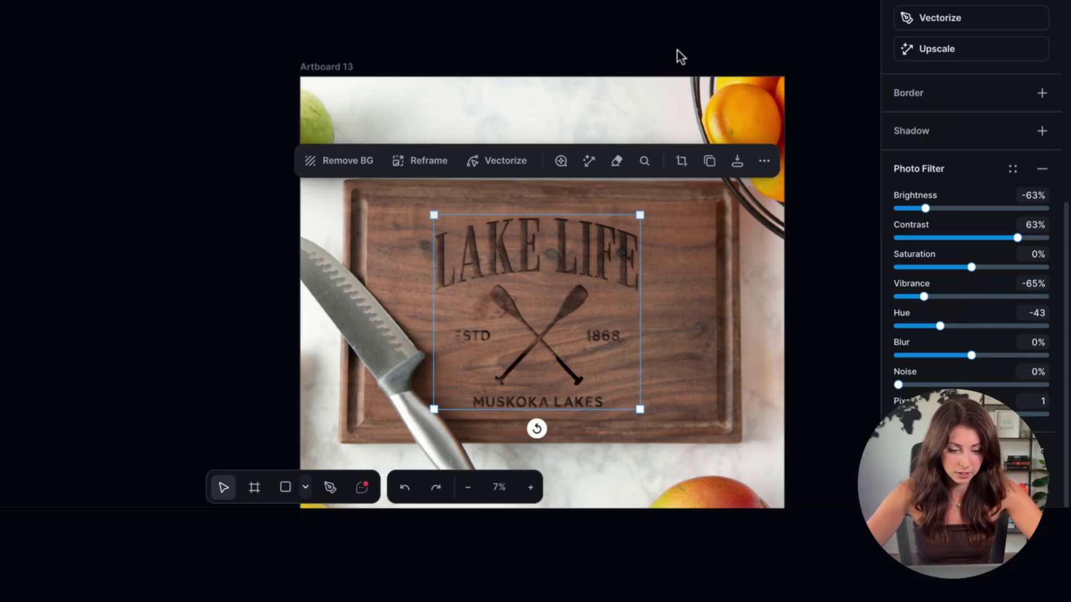
- Nudge the LAKE LIFE logo slightly right to centre it on the walnut board, then preview the mockup
{"action": "left_click", "coordinate": [671, 70]}
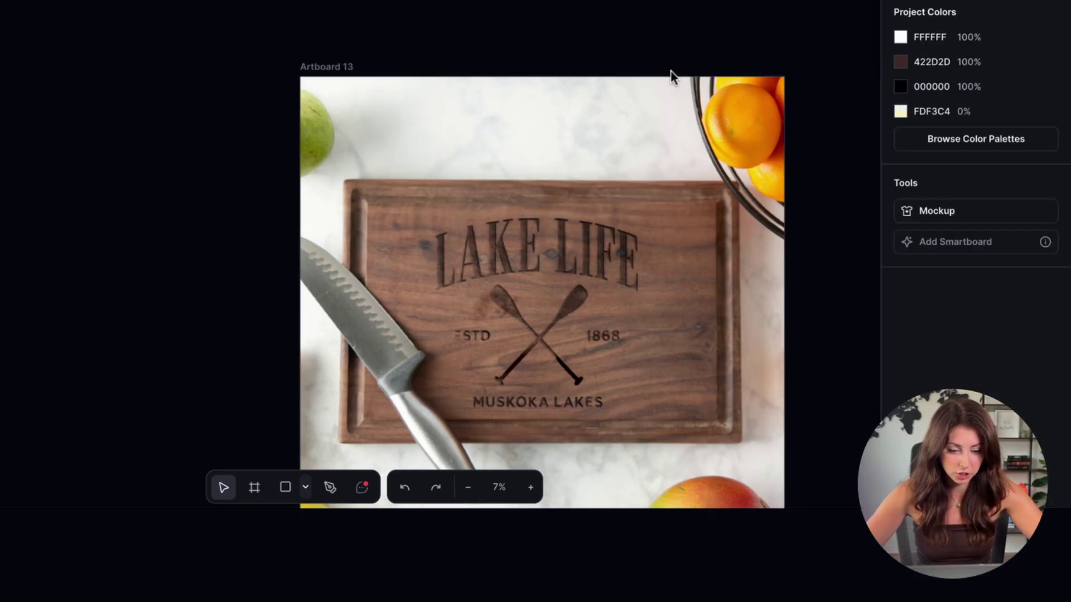
{"action": "left_click_drag", "start_coordinate": [639, 219], "coordinate": [646, 217]}
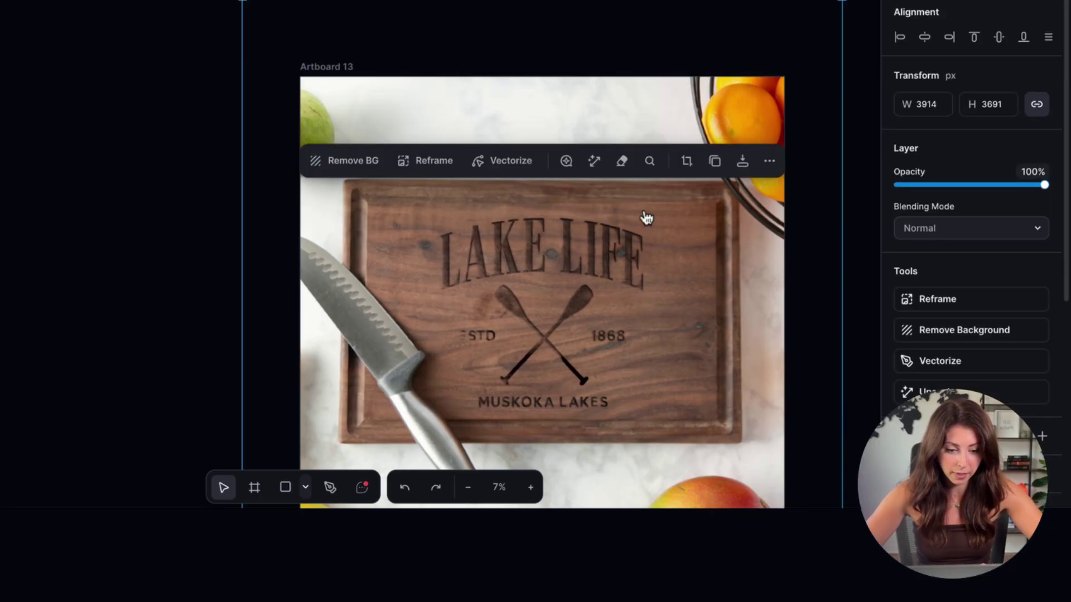
{"action": "left_click", "coordinate": [646, 217]}
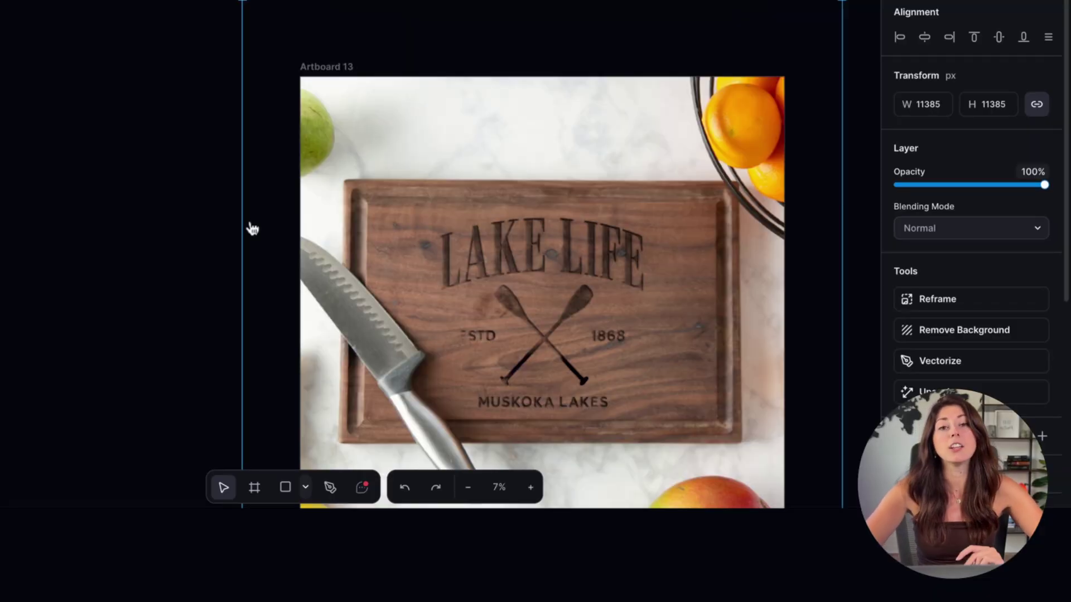
{"action": "left_click", "coordinate": [163, 228]}
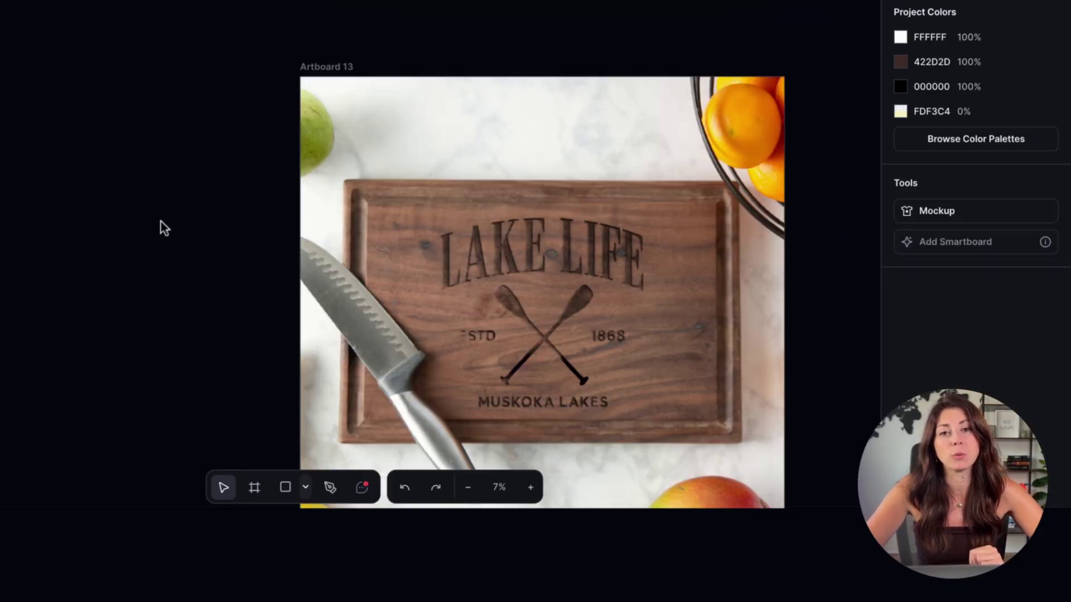